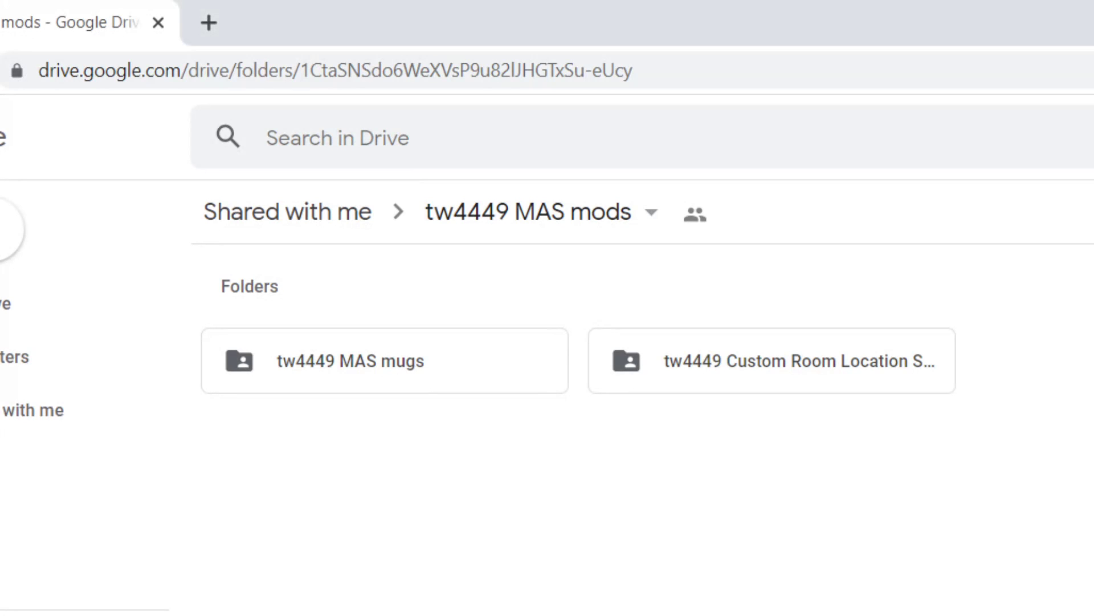
Step: Open the tw4449 Custom Room Location Selector folder and view its readme_instructions.txt file
{"action": "left_click", "coordinate": [776, 363]}
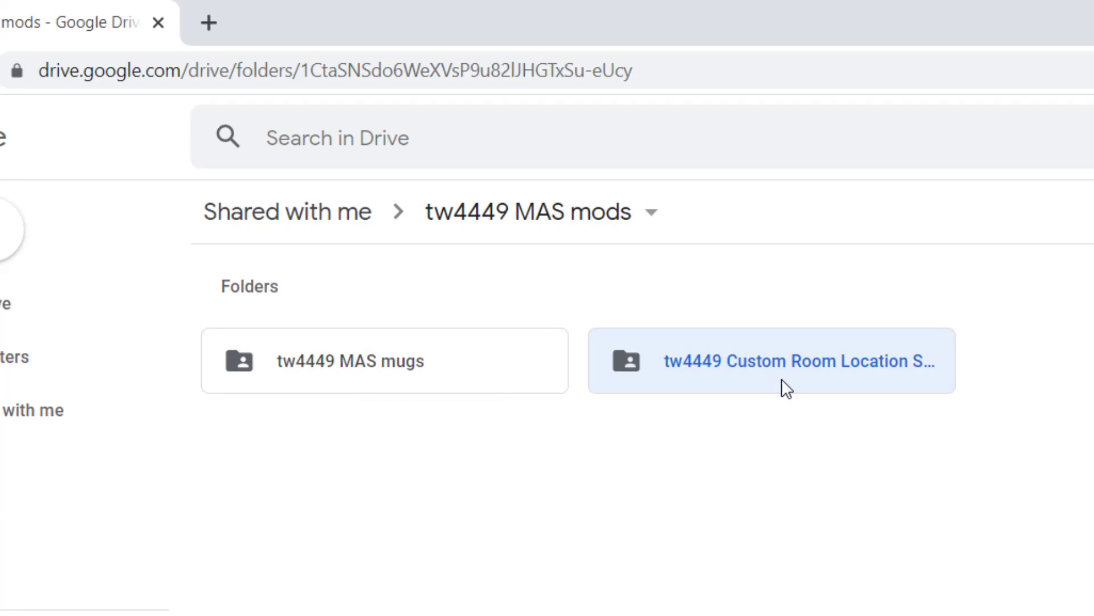
{"action": "double_click", "coordinate": [782, 380]}
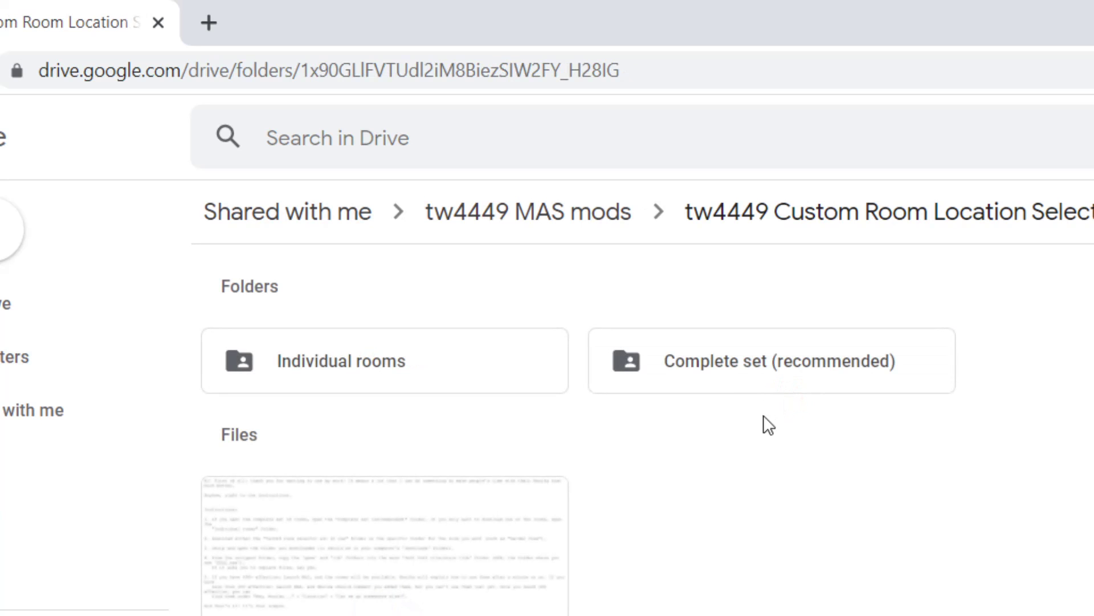
{"action": "double_click", "coordinate": [475, 538]}
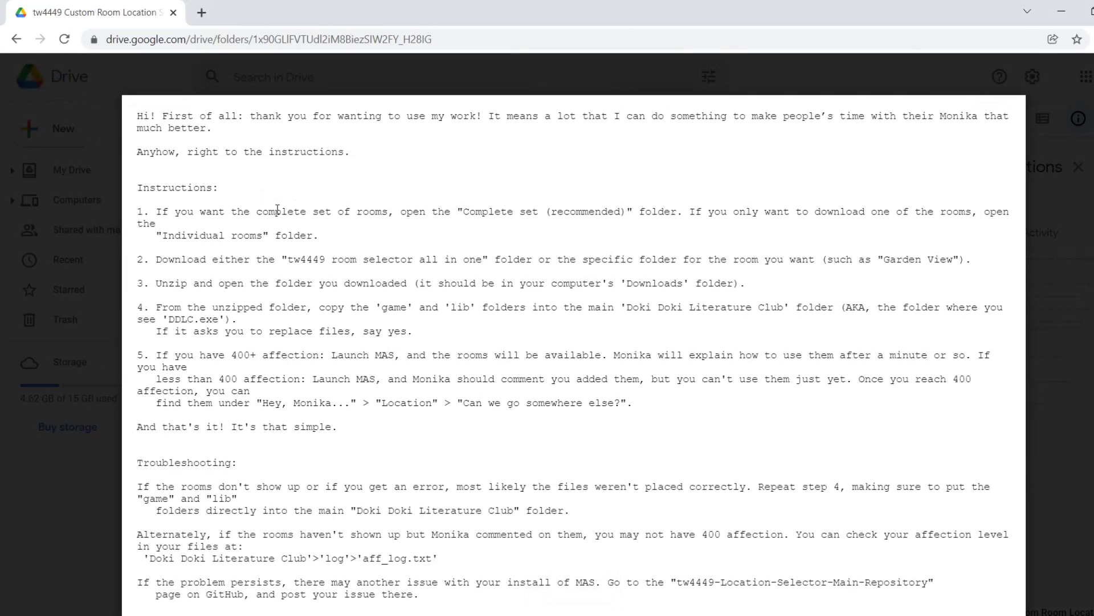
Step: Read installation instructions 1 to 5 in the readme, highlighting passages along the way, and close the file preview
{"action": "left_click_drag", "start_coordinate": [149, 211], "coordinate": [277, 238]}
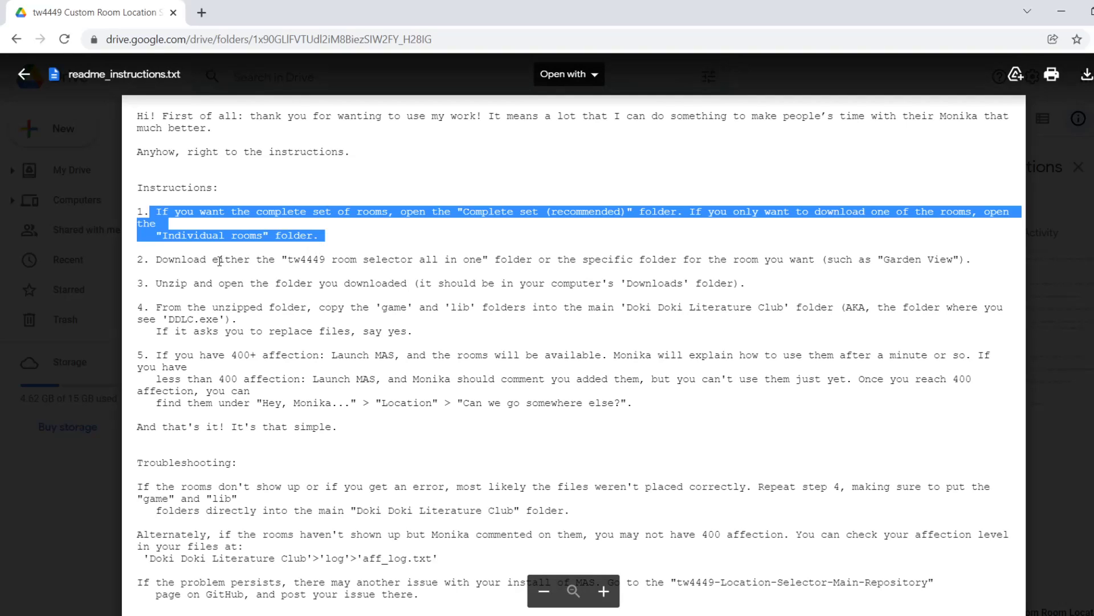
{"action": "left_click_drag", "start_coordinate": [158, 284], "coordinate": [692, 299]}
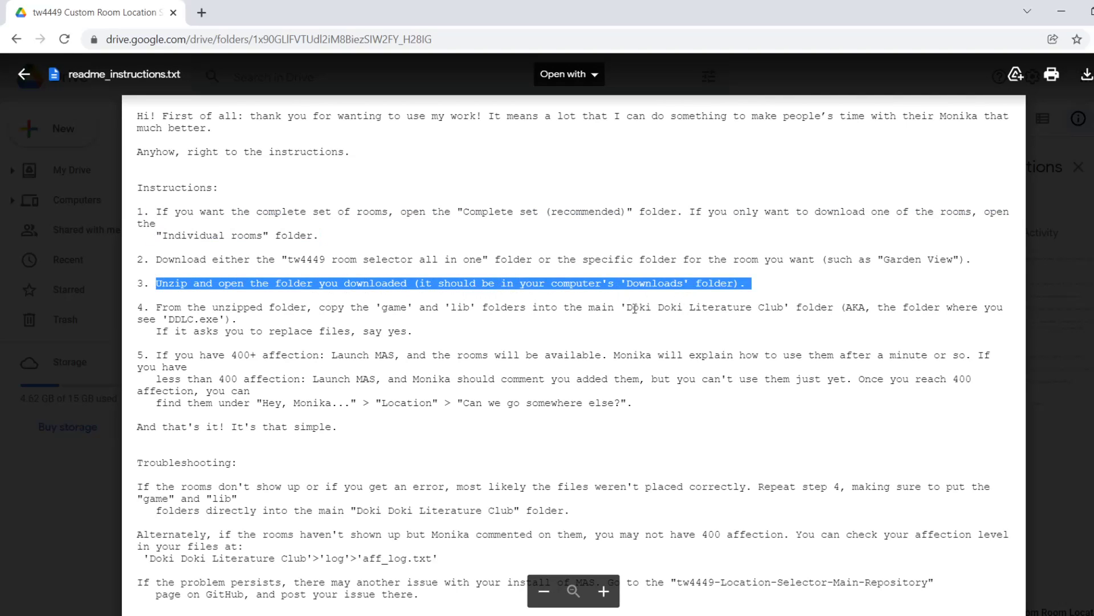
{"action": "left_click", "coordinate": [272, 303]}
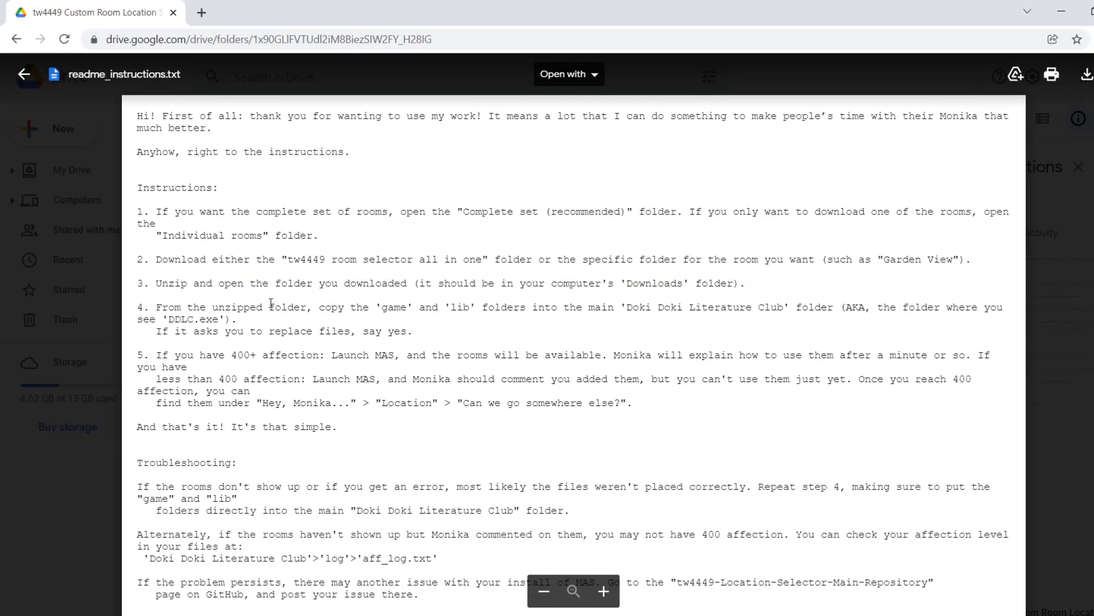
{"action": "left_click_drag", "start_coordinate": [158, 305], "coordinate": [401, 343]}
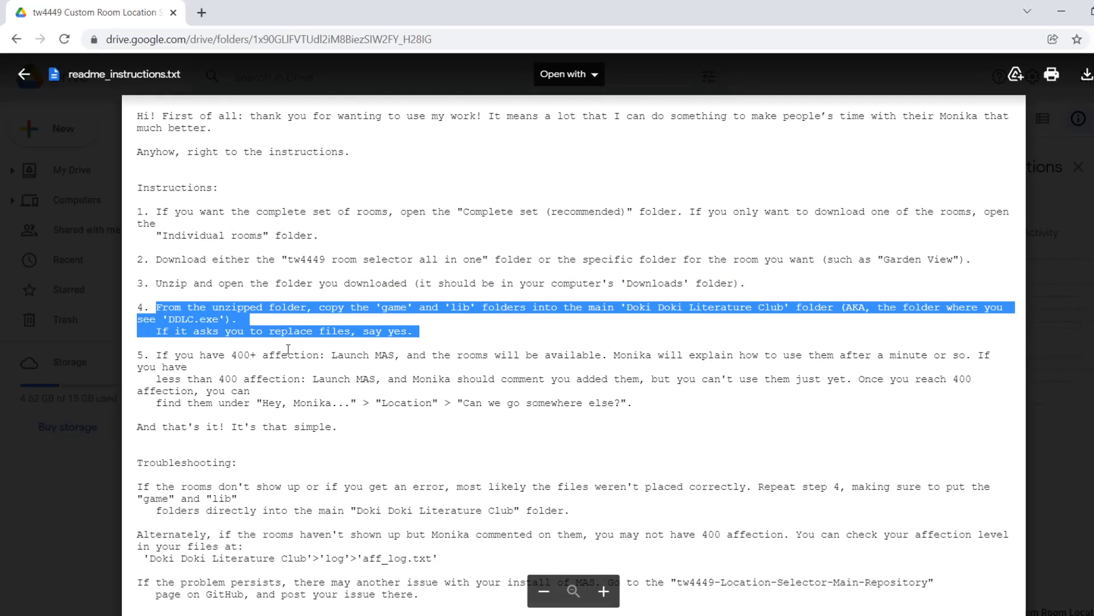
{"action": "left_click_drag", "start_coordinate": [157, 354], "coordinate": [301, 421]}
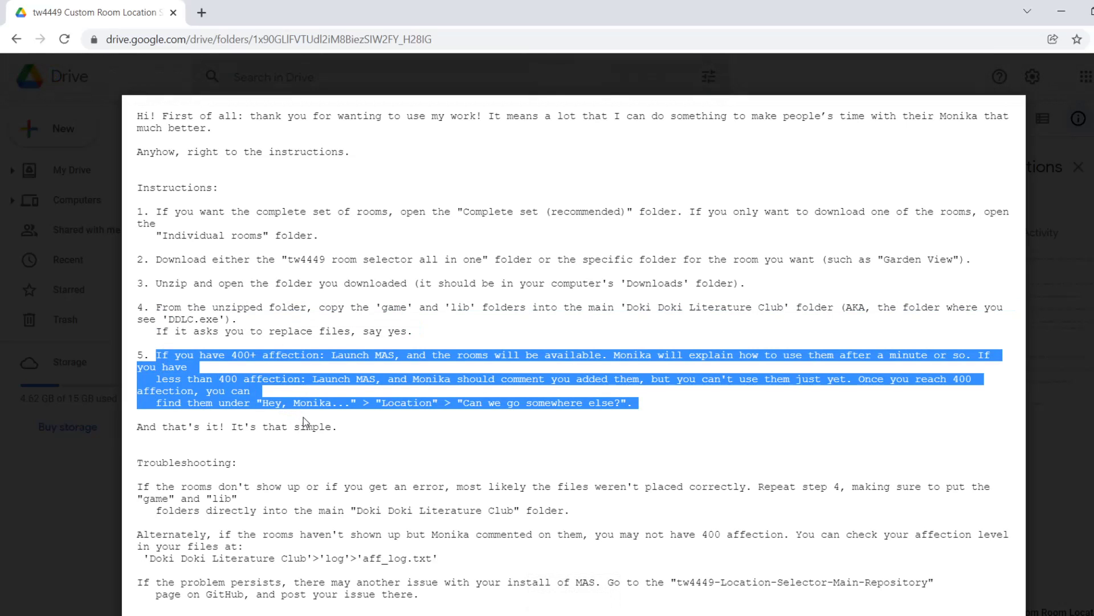
{"action": "left_click_drag", "start_coordinate": [304, 418], "coordinate": [341, 436]}
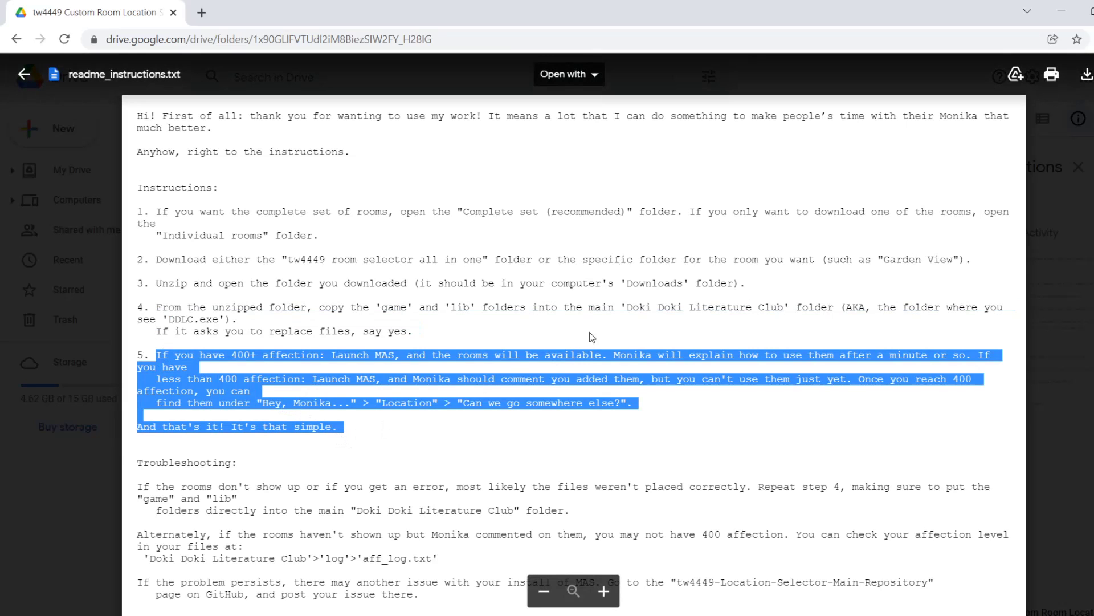
{"action": "key", "text": "alt+Tab"}
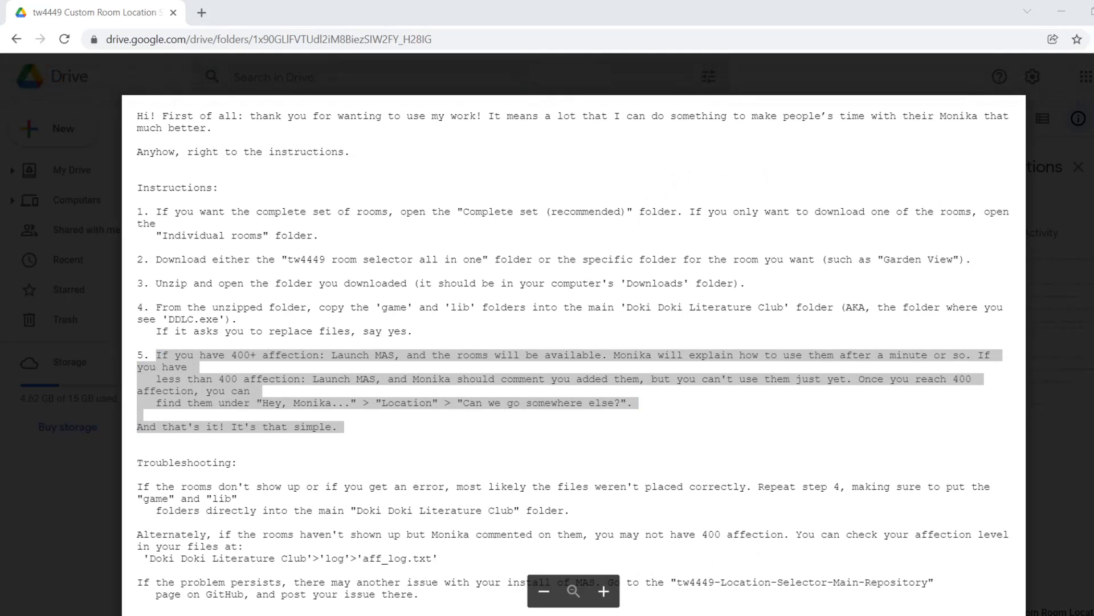
{"action": "key", "text": "alt+Tab"}
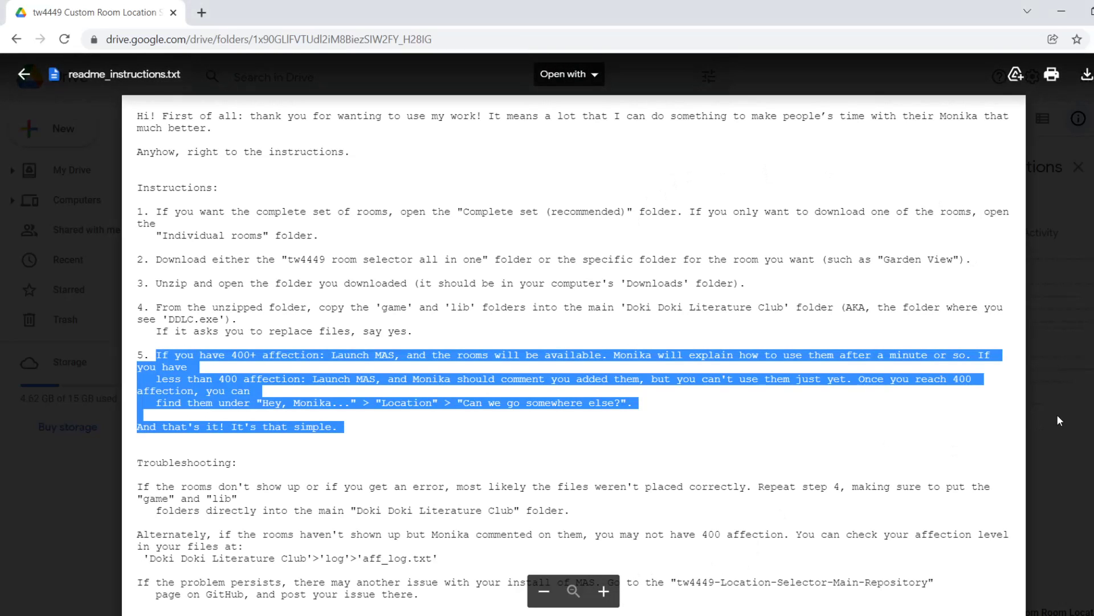
{"action": "left_click", "coordinate": [1058, 416]}
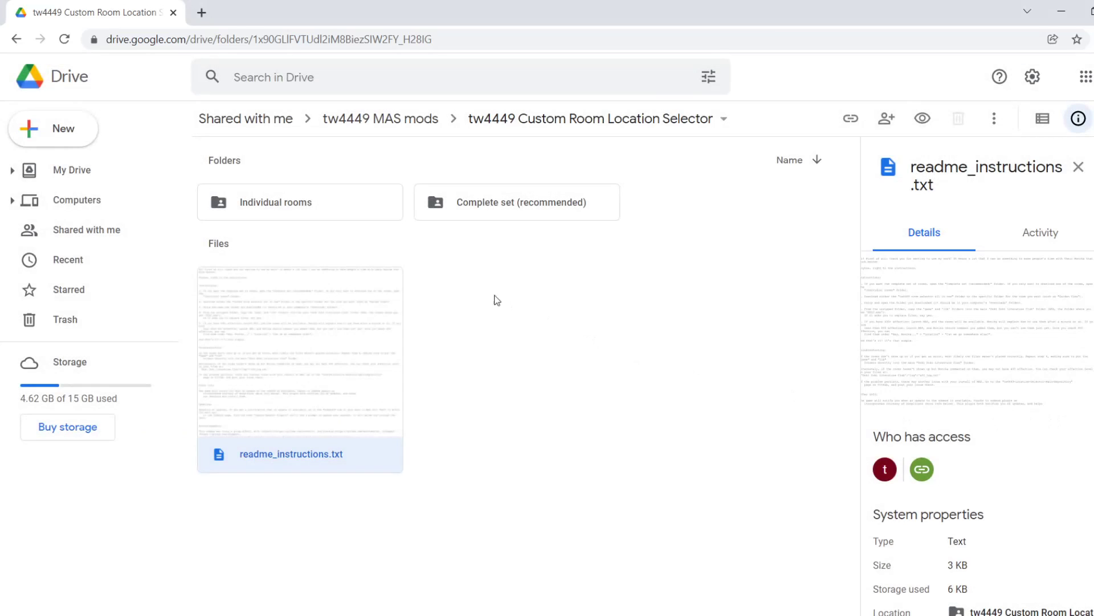
Step: Open the Complete set (recommended) folder and download its tw4449 room selector all in one folder as a zip
{"action": "double_click", "coordinate": [498, 215]}
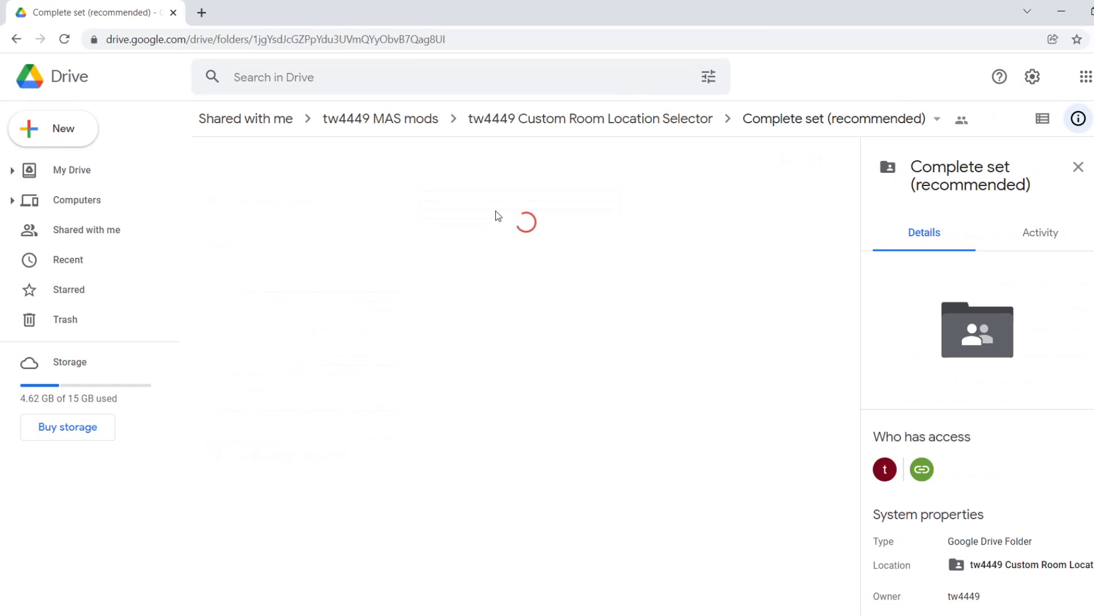
{"action": "left_click", "coordinate": [398, 216]}
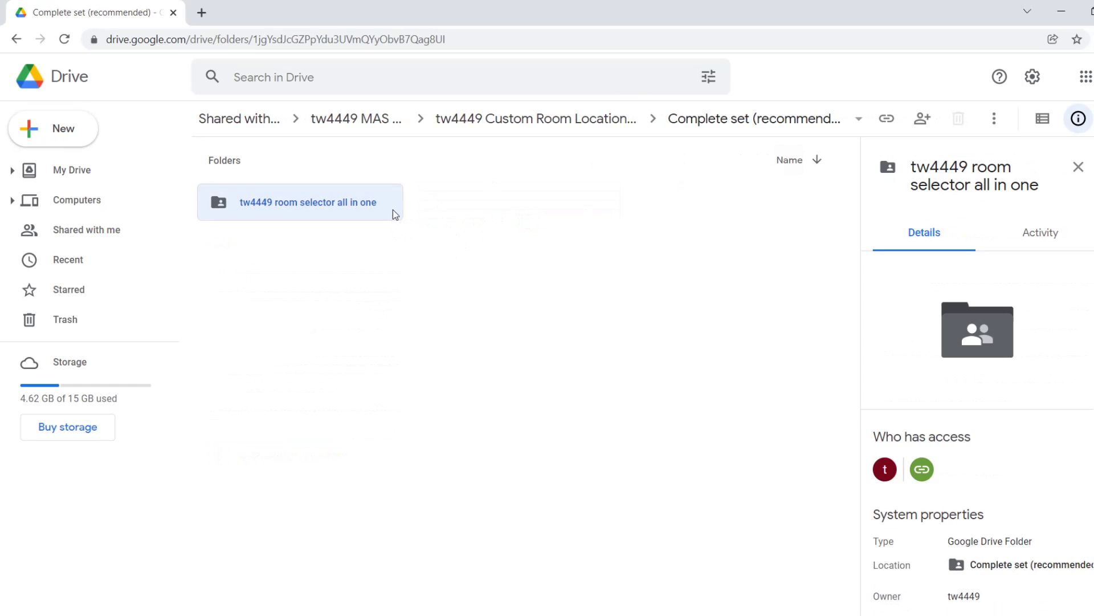
{"action": "double_click", "coordinate": [393, 211]}
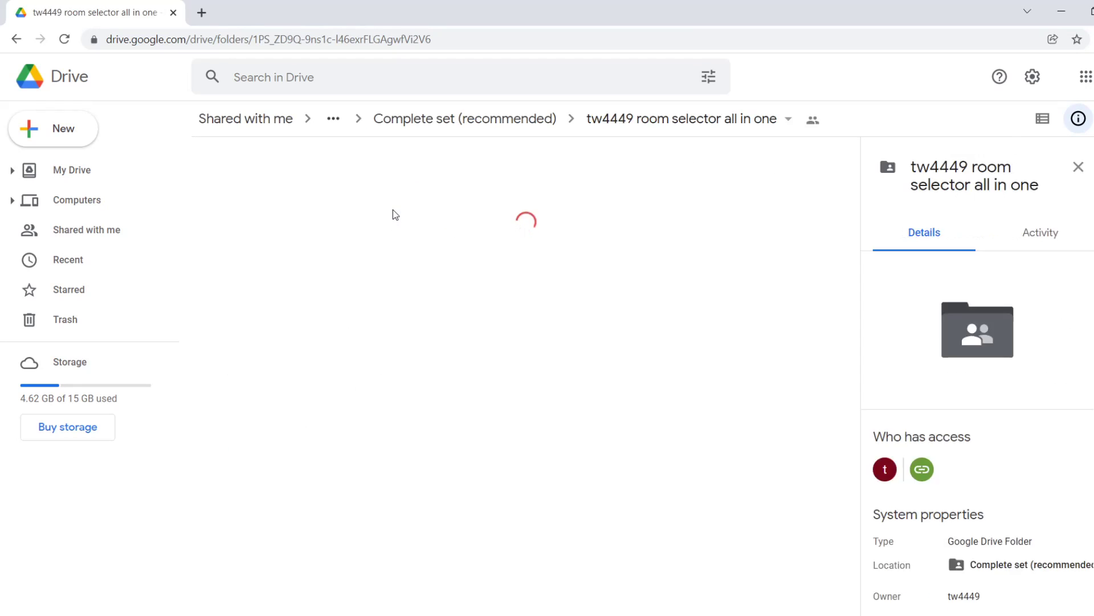
{"action": "left_click", "coordinate": [791, 128]}
{"action": "left_click", "coordinate": [666, 419]}
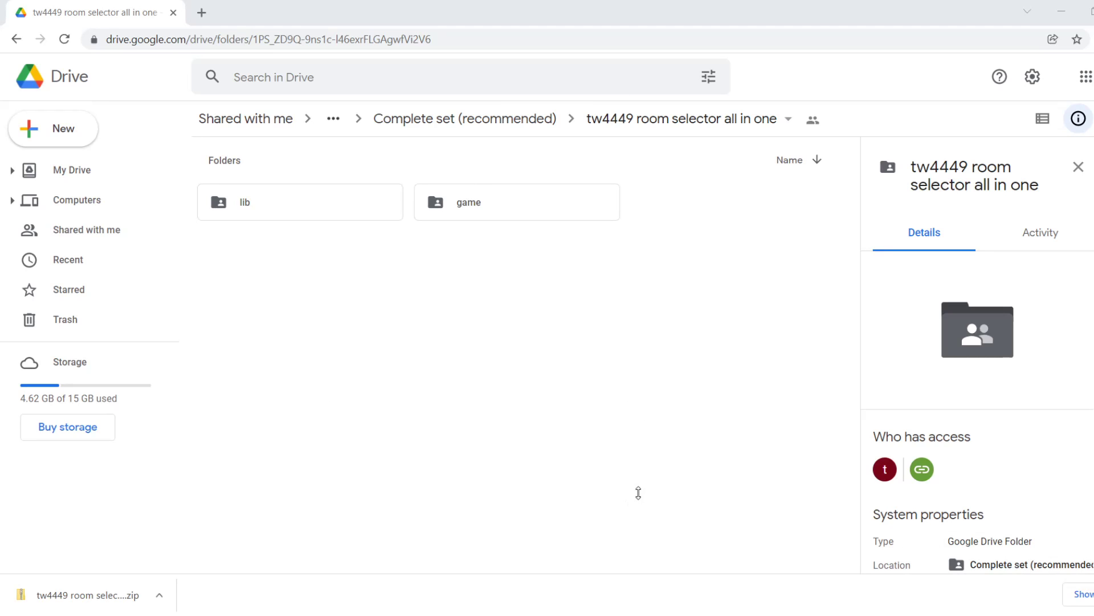
Step: Switch to File Explorer, extract the downloaded room selector zip in Downloads, and open the inner tw4449 room selector all in one folder
{"action": "key", "text": "alt+Tab"}
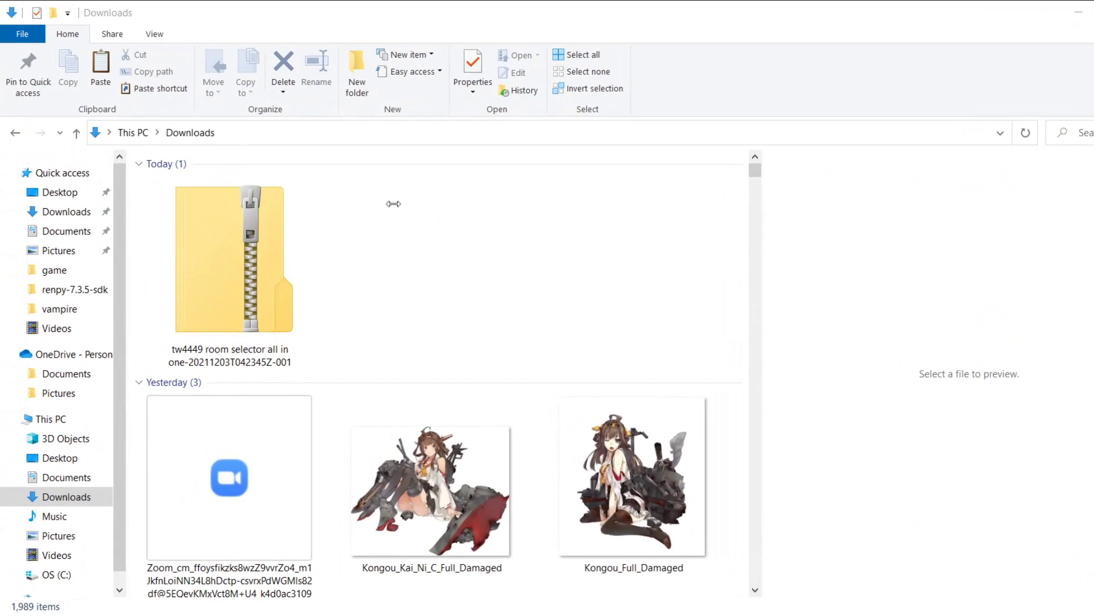
{"action": "left_click", "coordinate": [215, 255]}
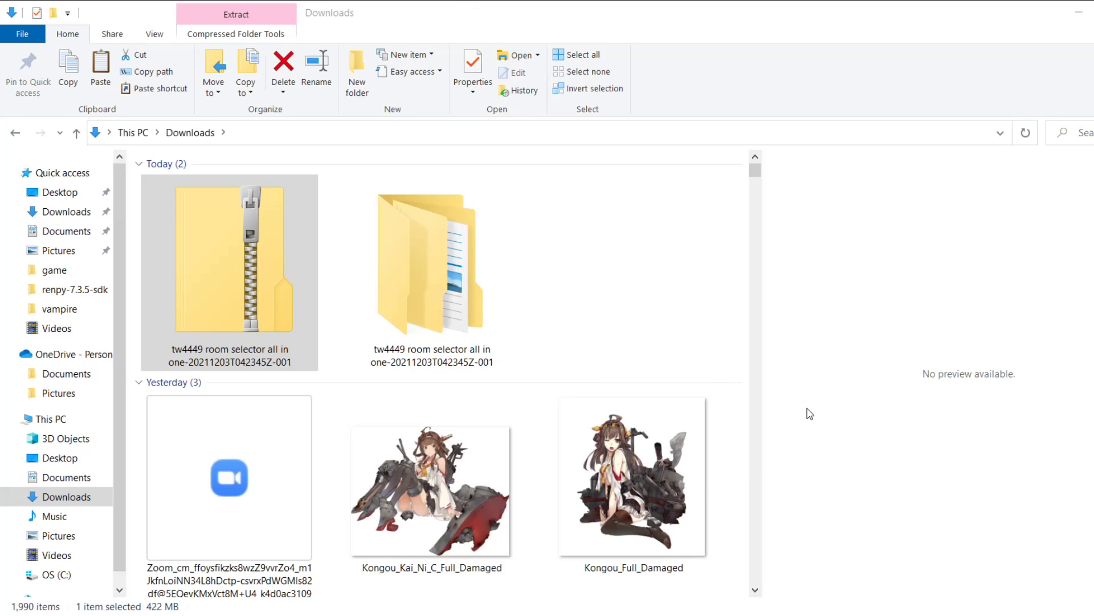
{"action": "key", "text": "Return"}
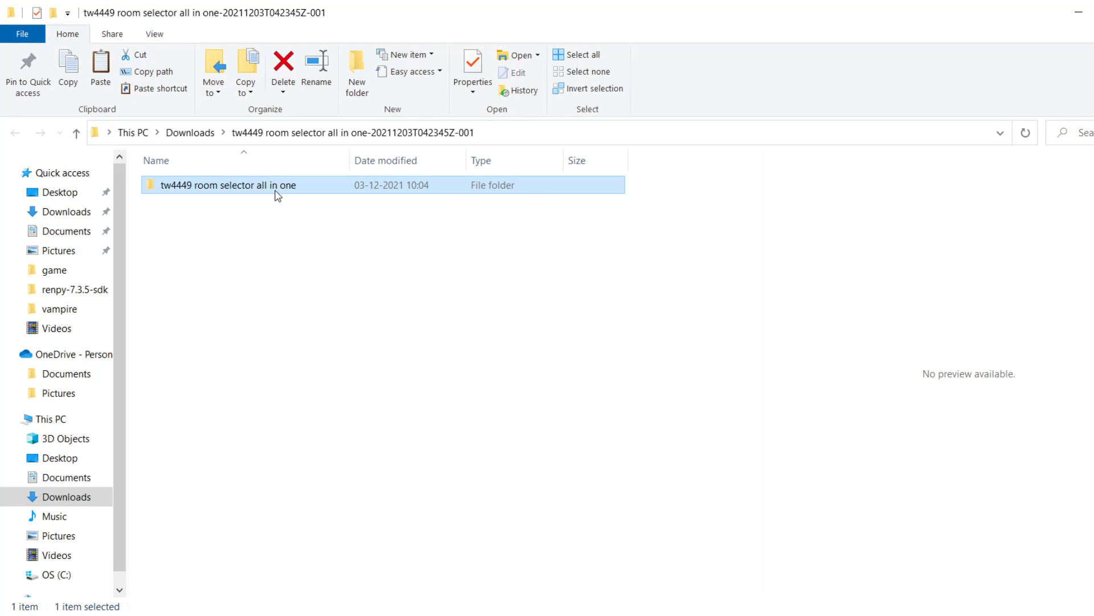
{"action": "double_click", "coordinate": [278, 194]}
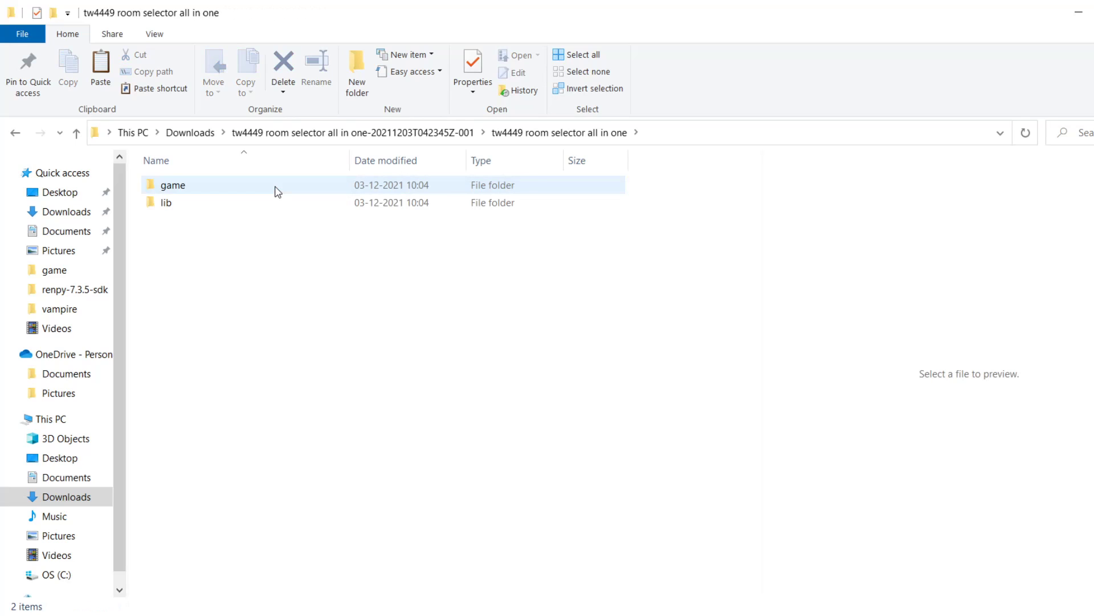
Step: Examine the contents of the extracted game and lib folders, returning to their parent folder
{"action": "double_click", "coordinate": [278, 192]}
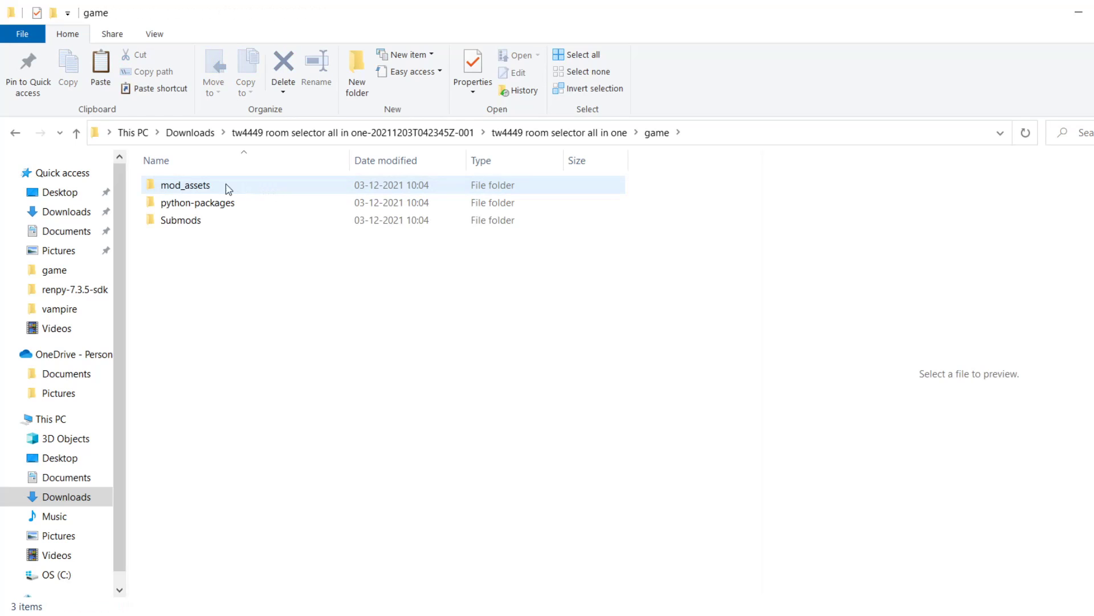
{"action": "left_click", "coordinate": [16, 138]}
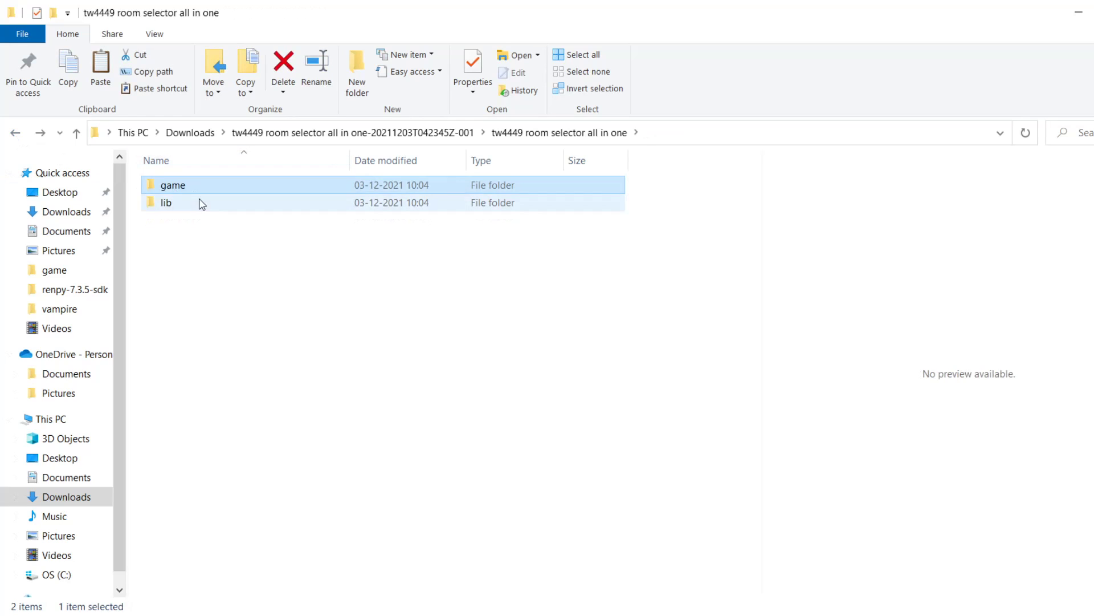
{"action": "double_click", "coordinate": [200, 203]}
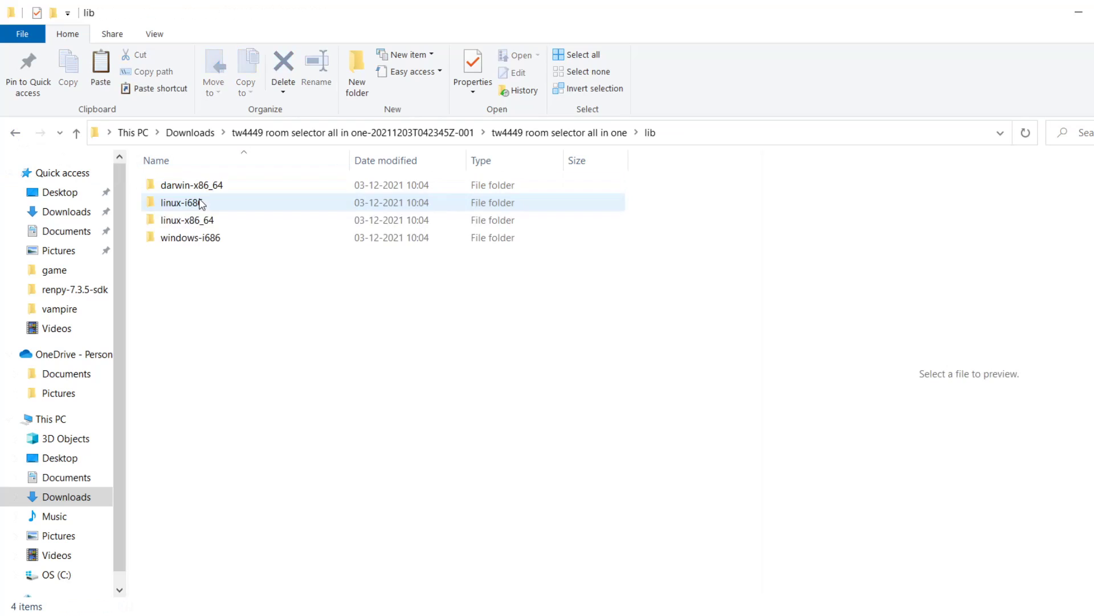
{"action": "left_click", "coordinate": [14, 136]}
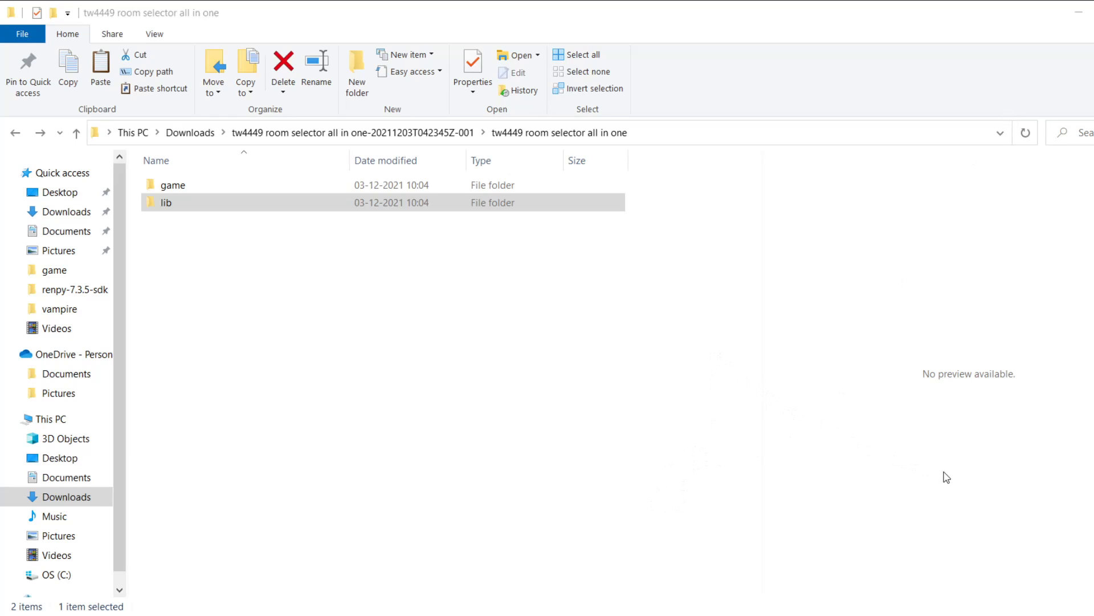
Step: Switch to the DDLC-1.1.1-pc installation folder and locate its game and lib folders and the DDLC application
{"action": "left_click_drag", "start_coordinate": [946, 477], "coordinate": [680, 491]}
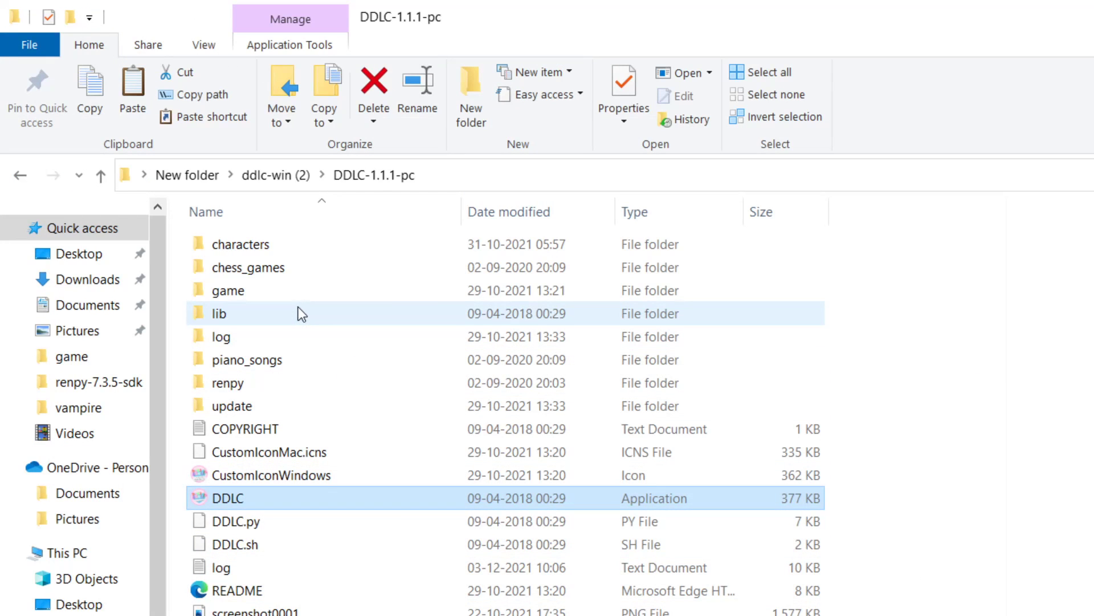
{"action": "left_click", "coordinate": [291, 290]}
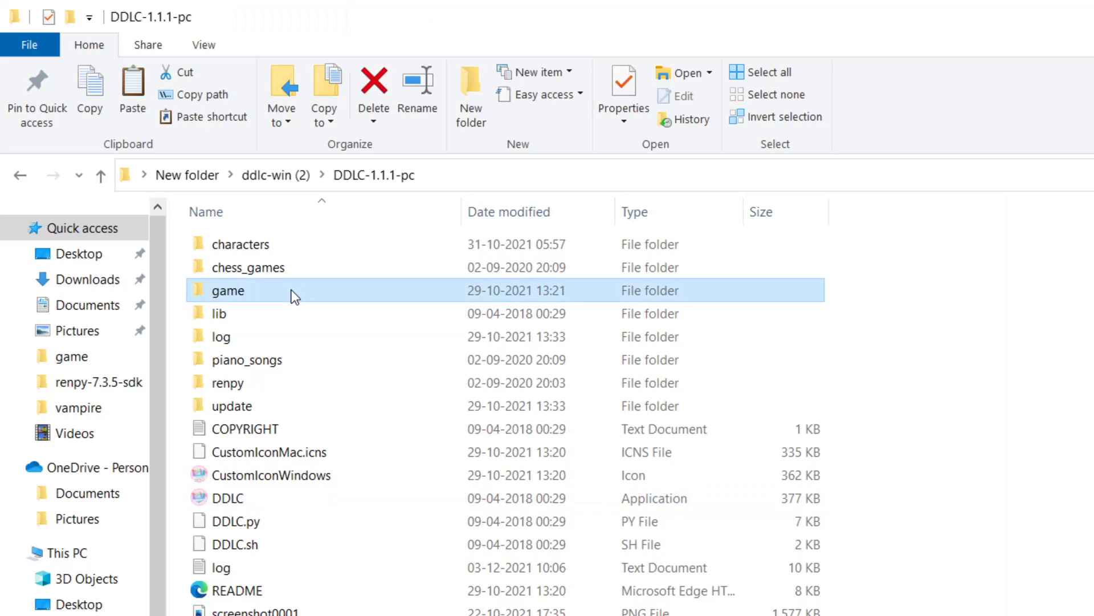
{"action": "left_click", "coordinate": [351, 320]}
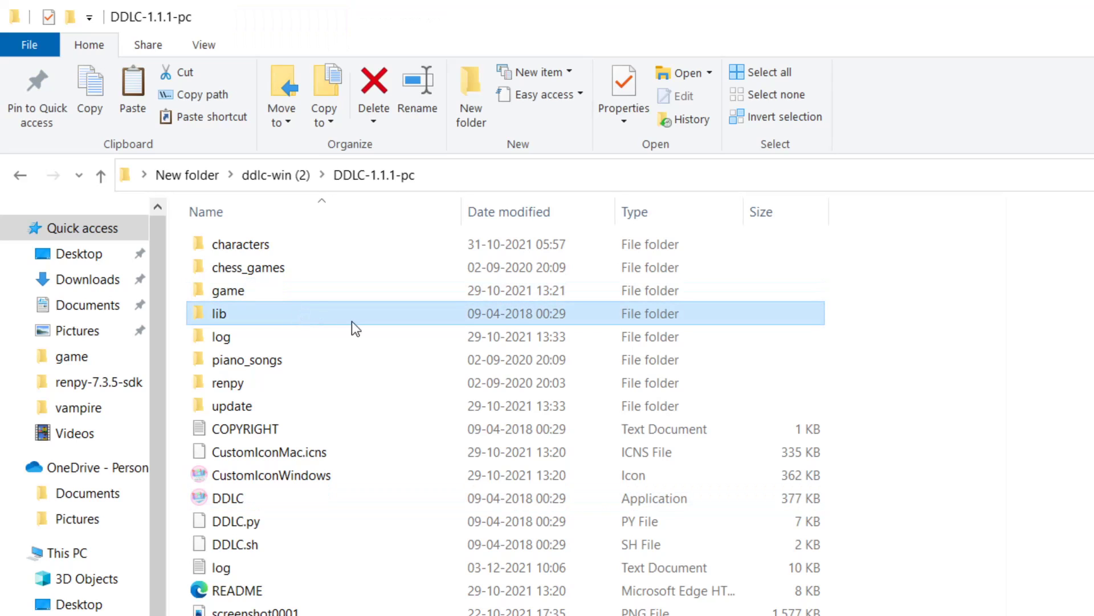
{"action": "left_click", "coordinate": [317, 296], "text": "ctrl"}
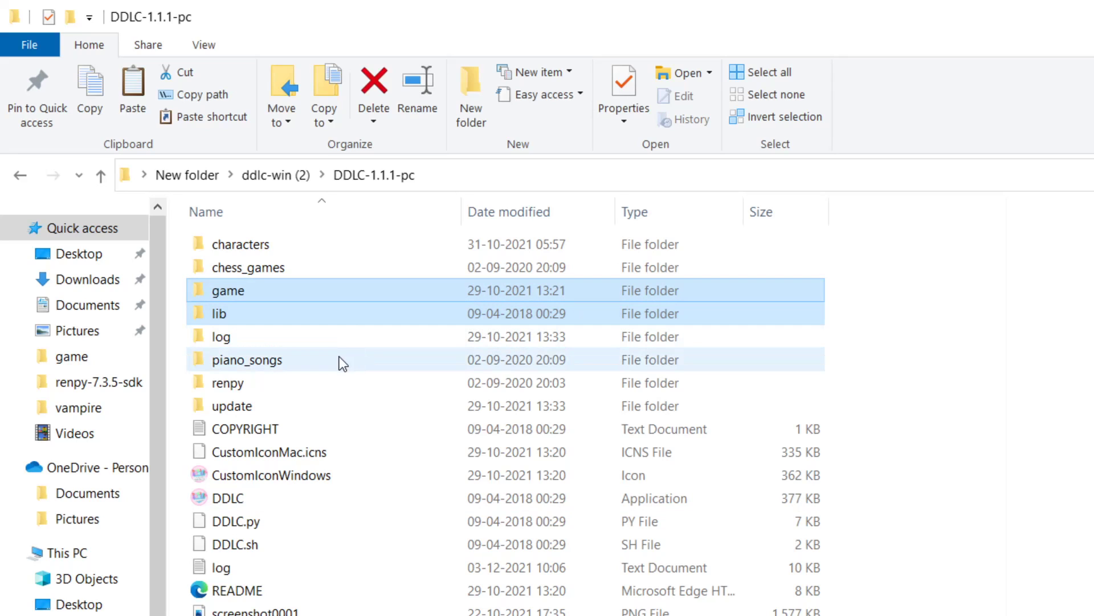
{"action": "left_click", "coordinate": [336, 476]}
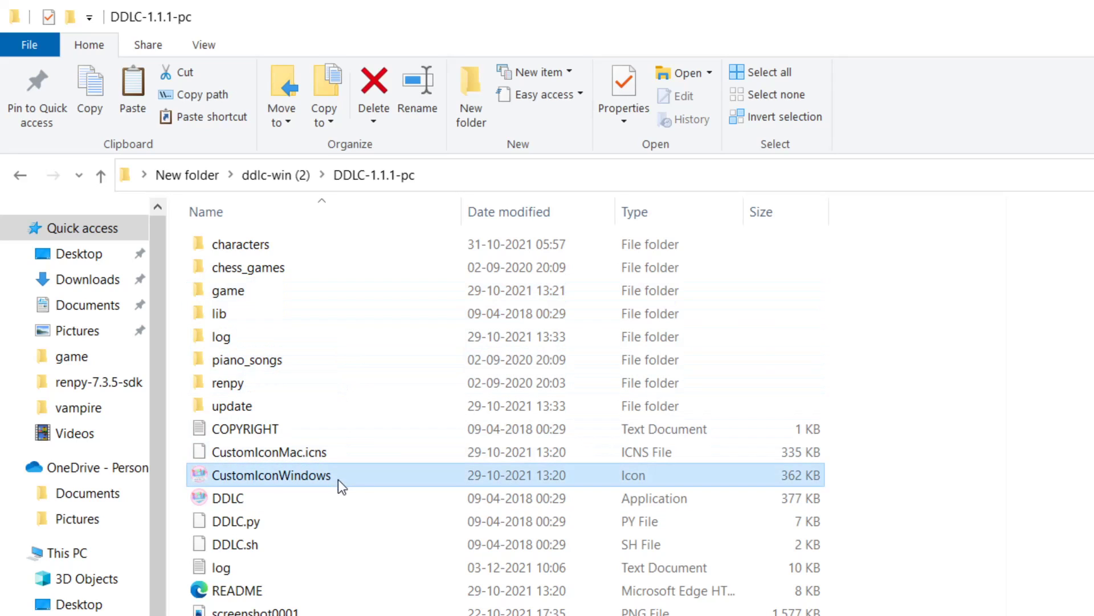
{"action": "left_click", "coordinate": [344, 505]}
{"action": "left_click", "coordinate": [347, 524]}
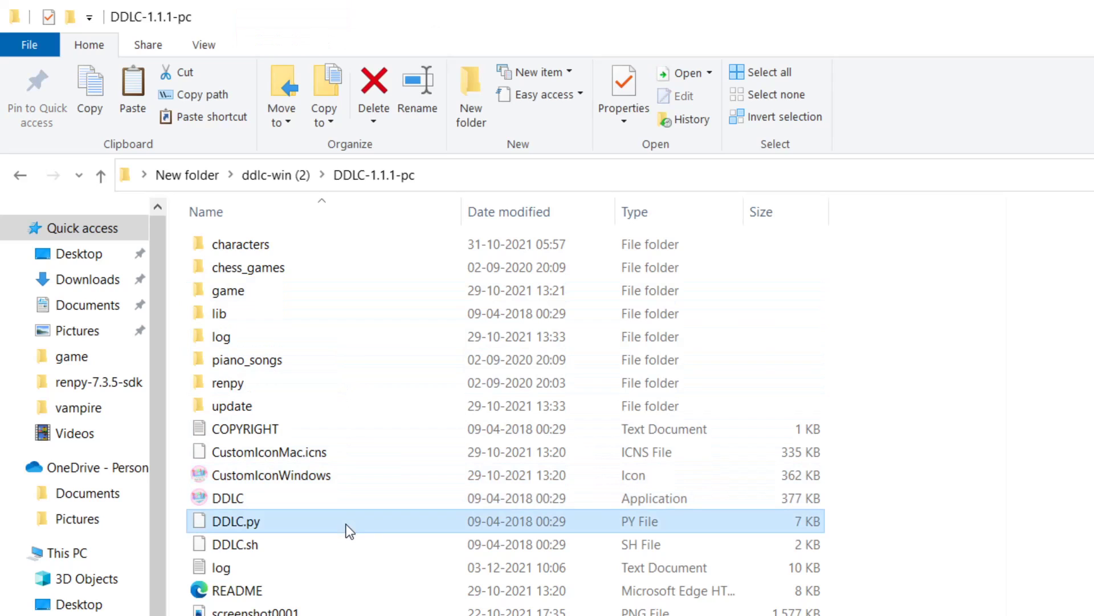
{"action": "left_click", "coordinate": [348, 502]}
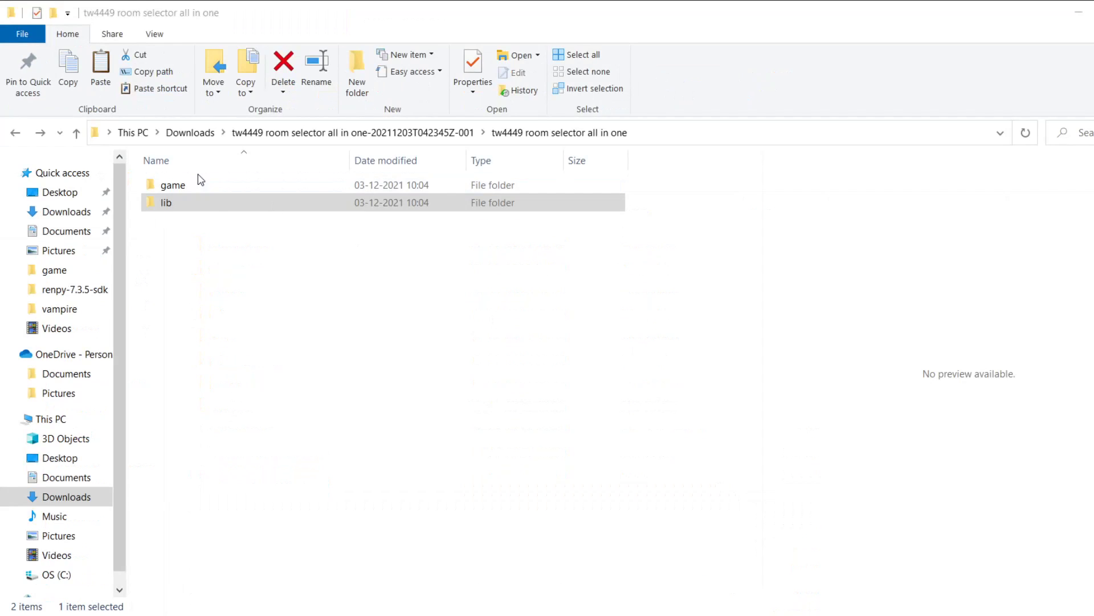
Step: Copy the extracted game and lib folders into the DDLC-1.1.1-pc folder, merging them with the existing ones
{"action": "left_click", "coordinate": [243, 192]}
{"action": "left_click", "coordinate": [238, 210], "text": "shift"}
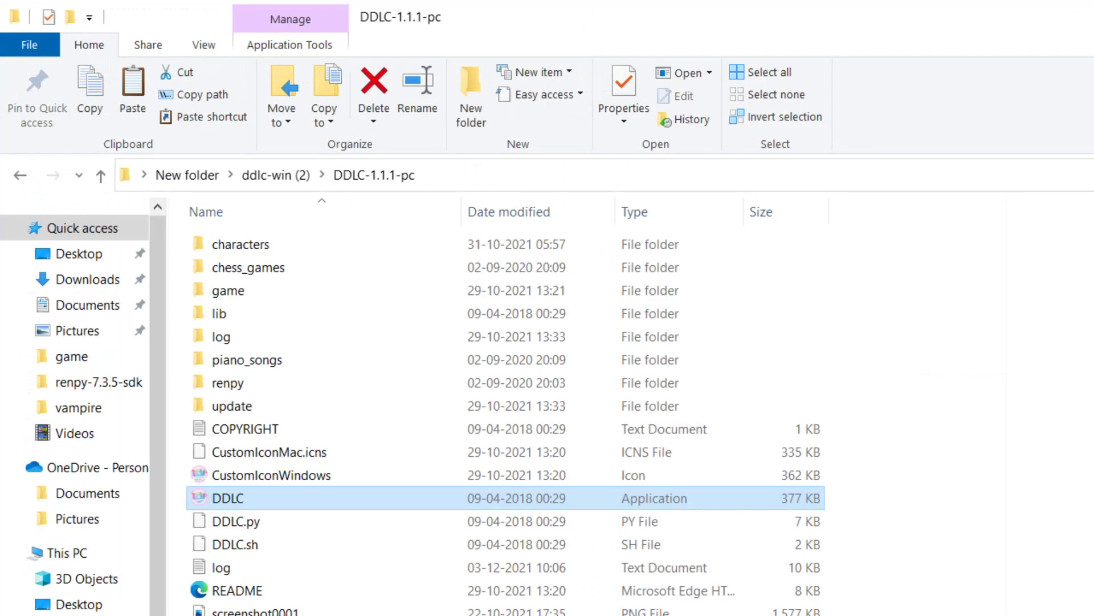
{"action": "key", "text": "ctrl+space"}
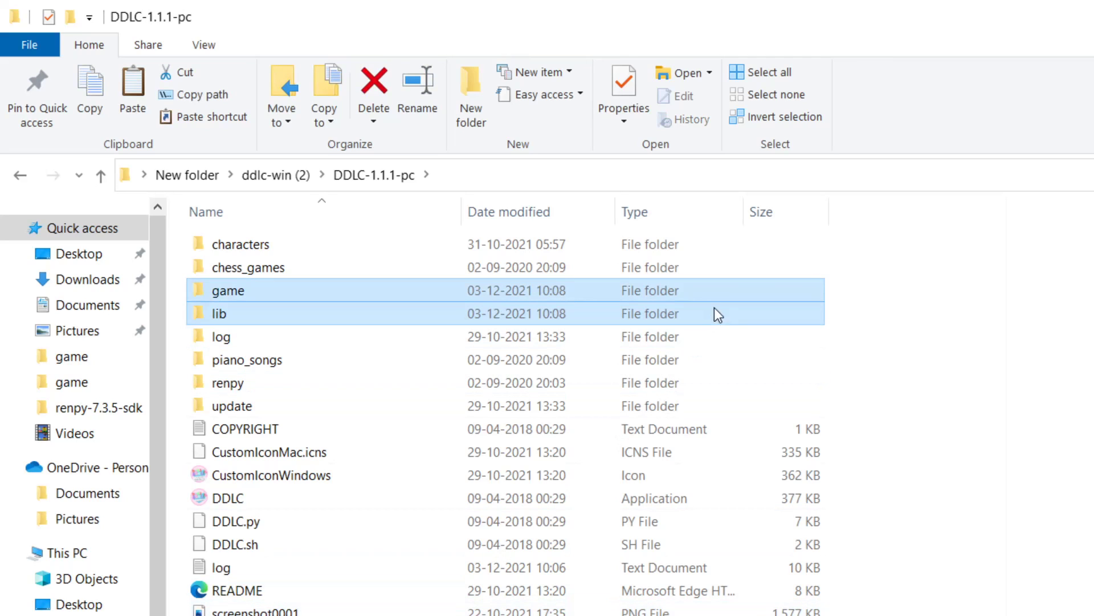
Step: Launch the DDLC application from the DDLC-1.1.1-pc folder
{"action": "left_click", "coordinate": [846, 1]}
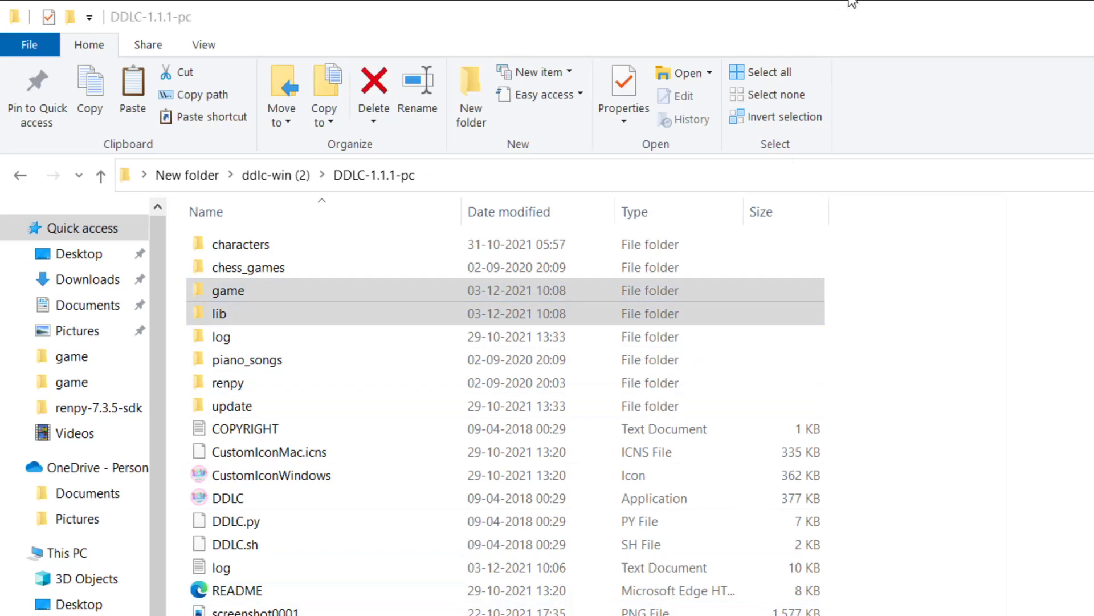
{"action": "double_click", "coordinate": [296, 505]}
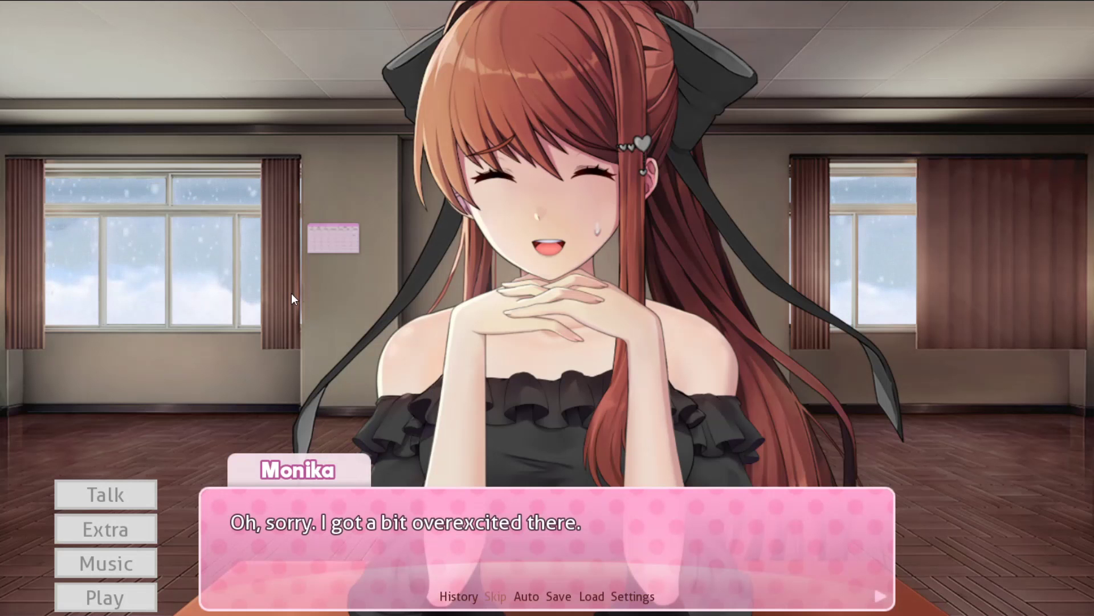
Step: Advance through Monika's greeting and start a conversation with her
{"action": "left_click", "coordinate": [292, 293]}
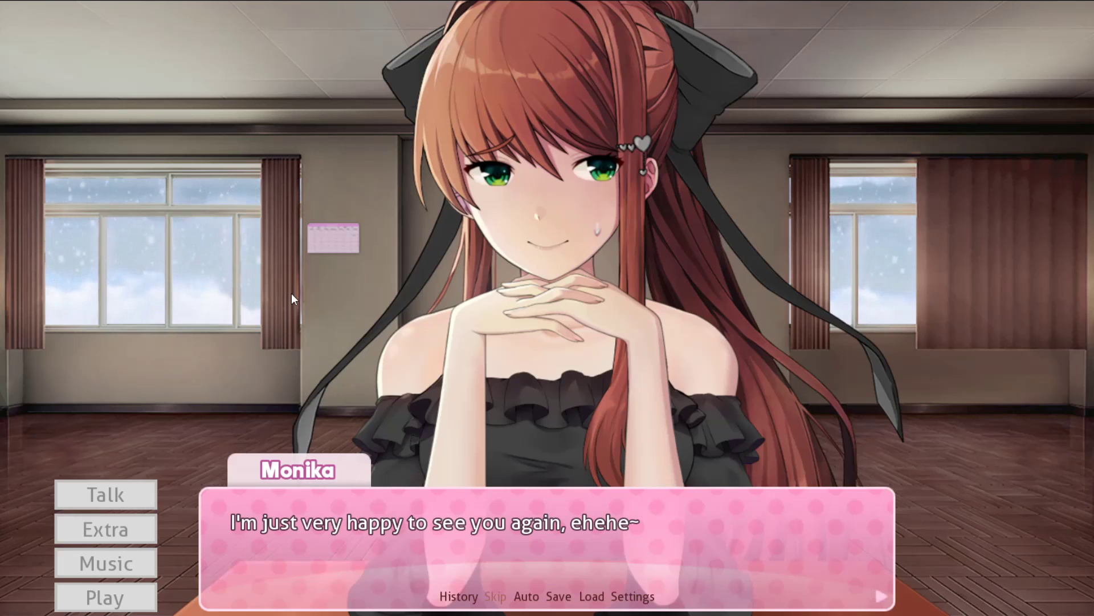
{"action": "left_click", "coordinate": [291, 299]}
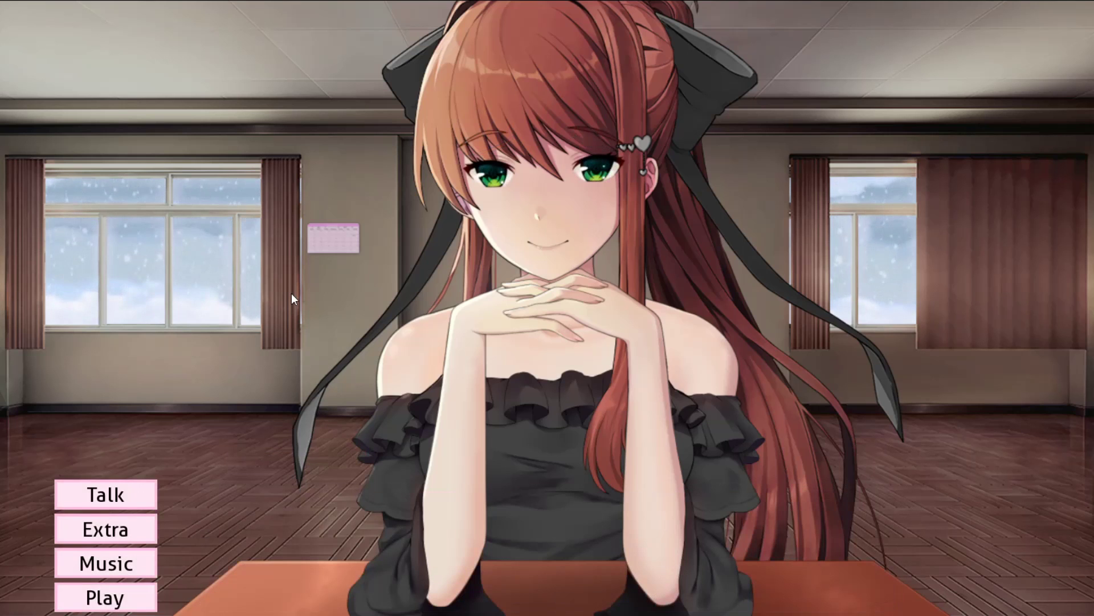
{"action": "left_click", "coordinate": [146, 493]}
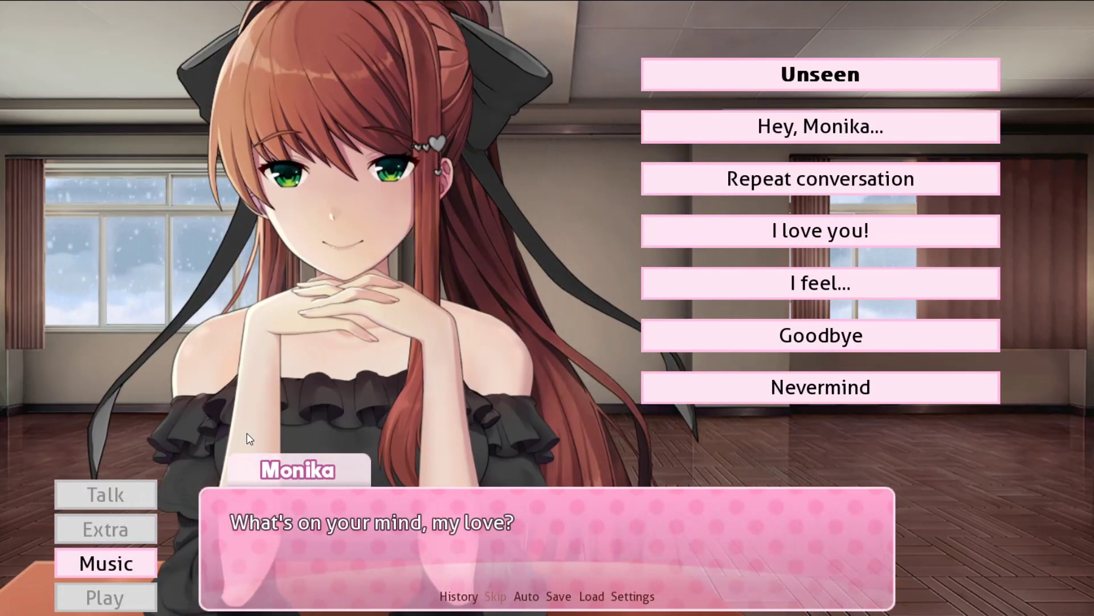
Step: Review the full list of installed submods, including the custom rooms and the updater plugin, and return to the conversation
{"action": "key", "text": "Escape"}
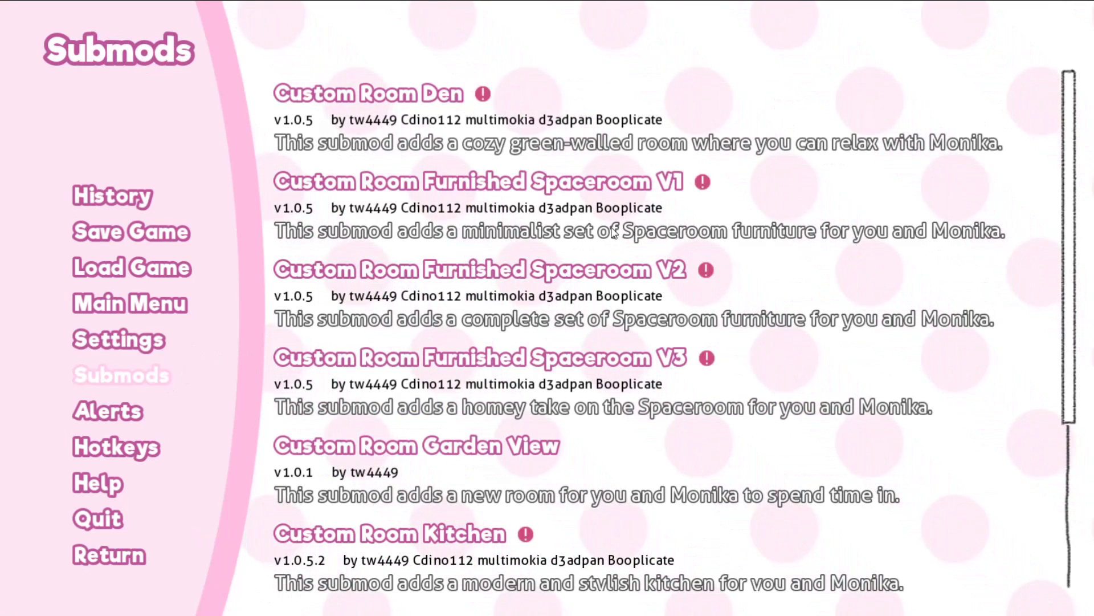
{"action": "left_click_drag", "start_coordinate": [1064, 215], "coordinate": [1092, 467]}
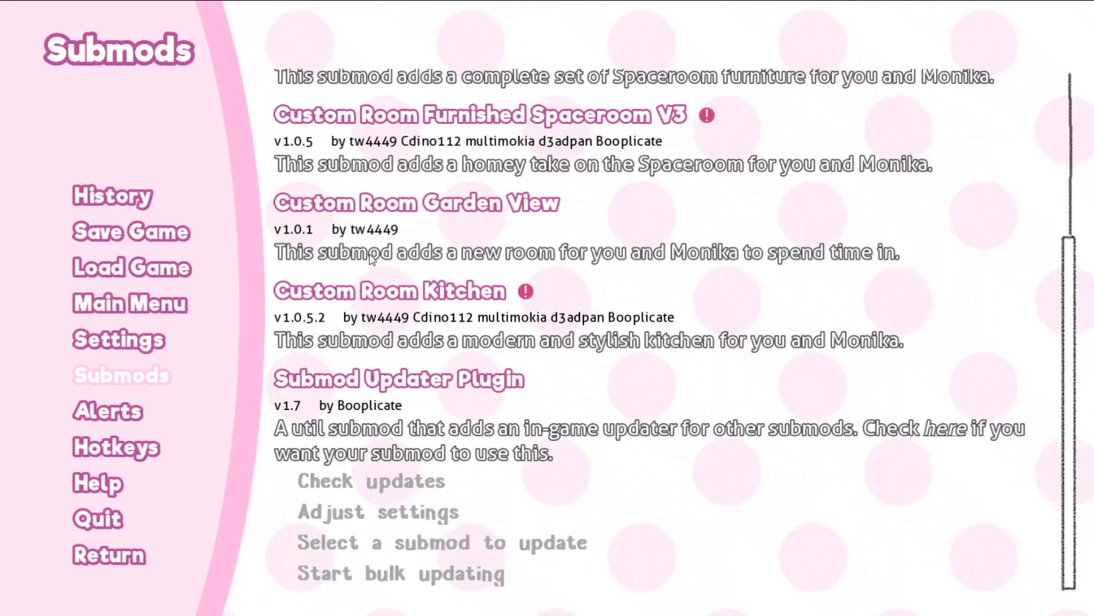
{"action": "left_click", "coordinate": [132, 560]}
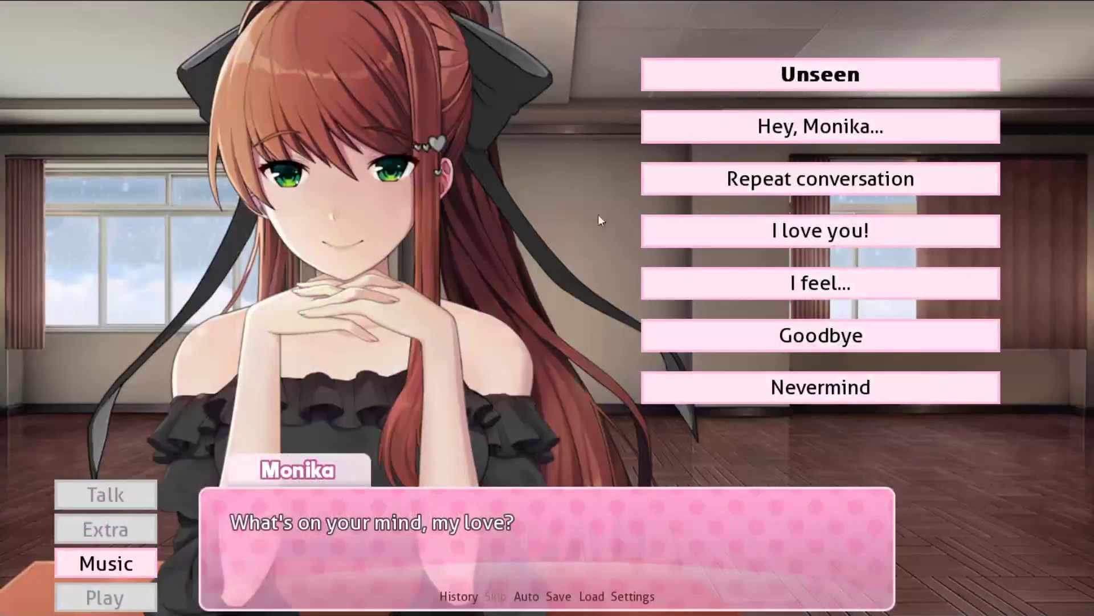
Step: Ask Monika to go somewhere else, choose the Den as the new location, and save a screenshot of the room
{"action": "left_click", "coordinate": [717, 135]}
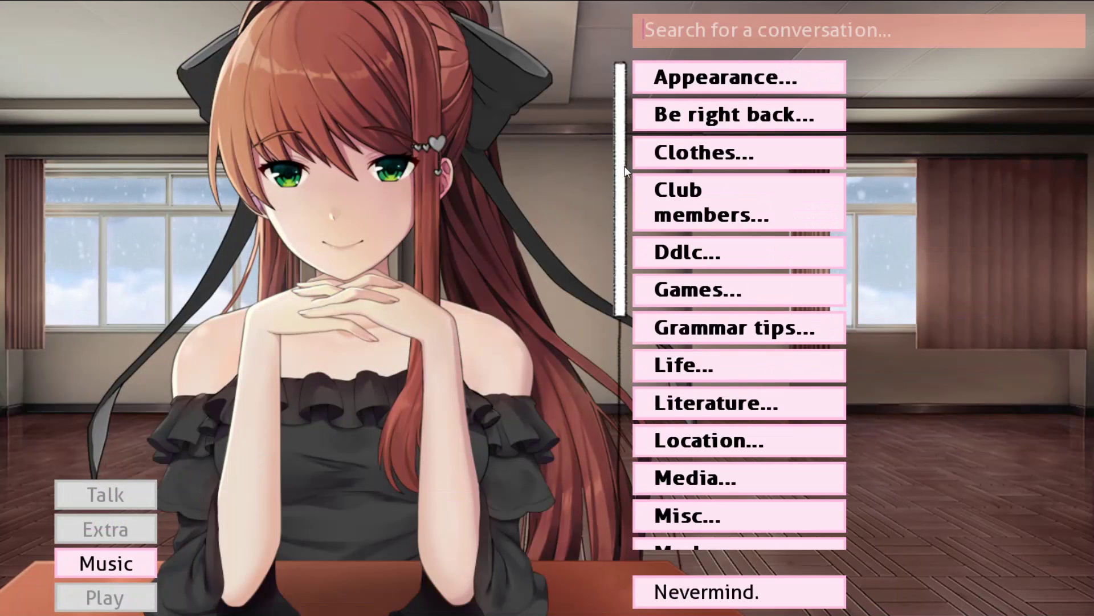
{"action": "scroll", "coordinate": [684, 257], "scroll_direction": "down", "scroll_amount": 1}
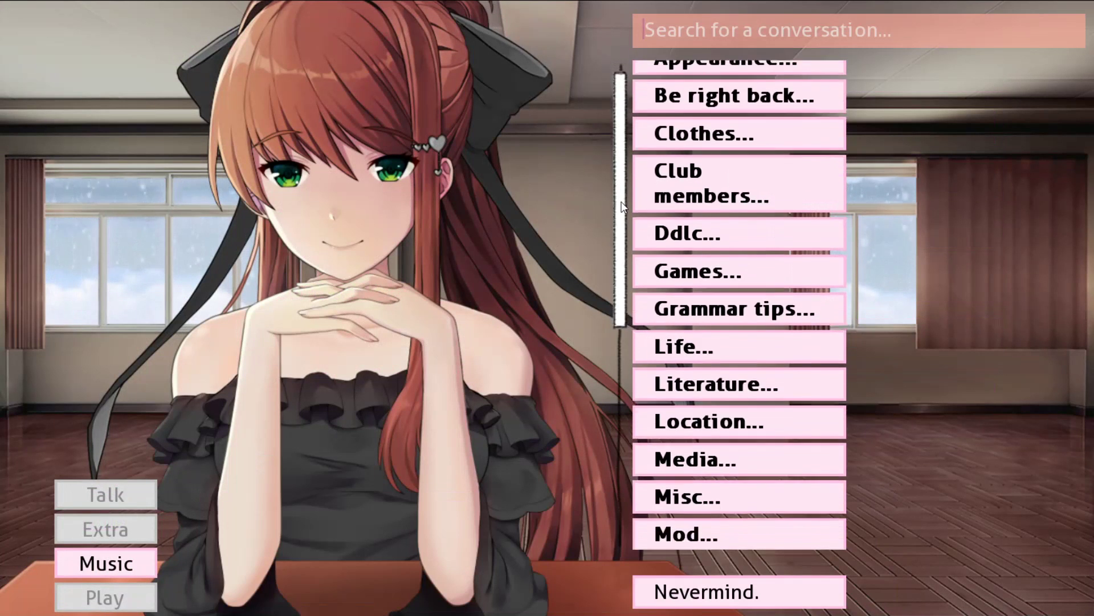
{"action": "left_click", "coordinate": [707, 427]}
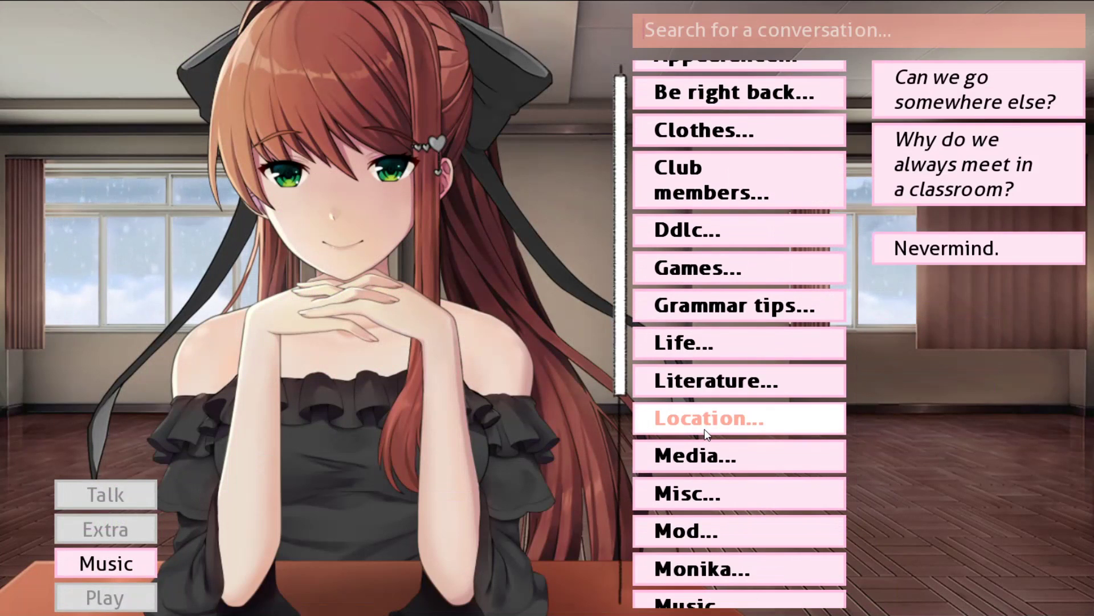
{"action": "left_click", "coordinate": [939, 106]}
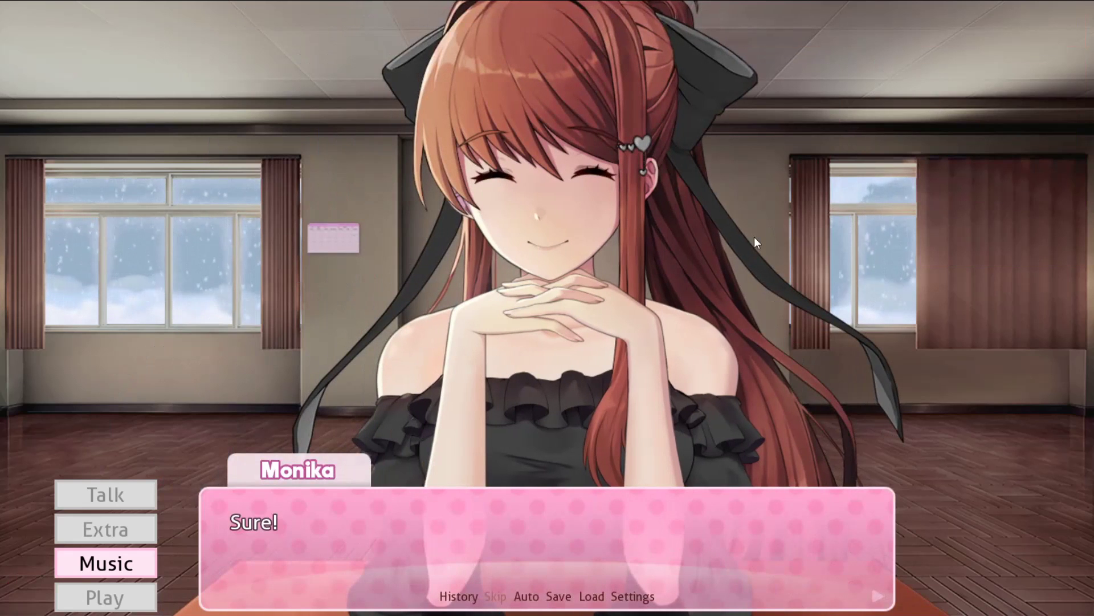
{"action": "left_click", "coordinate": [754, 237]}
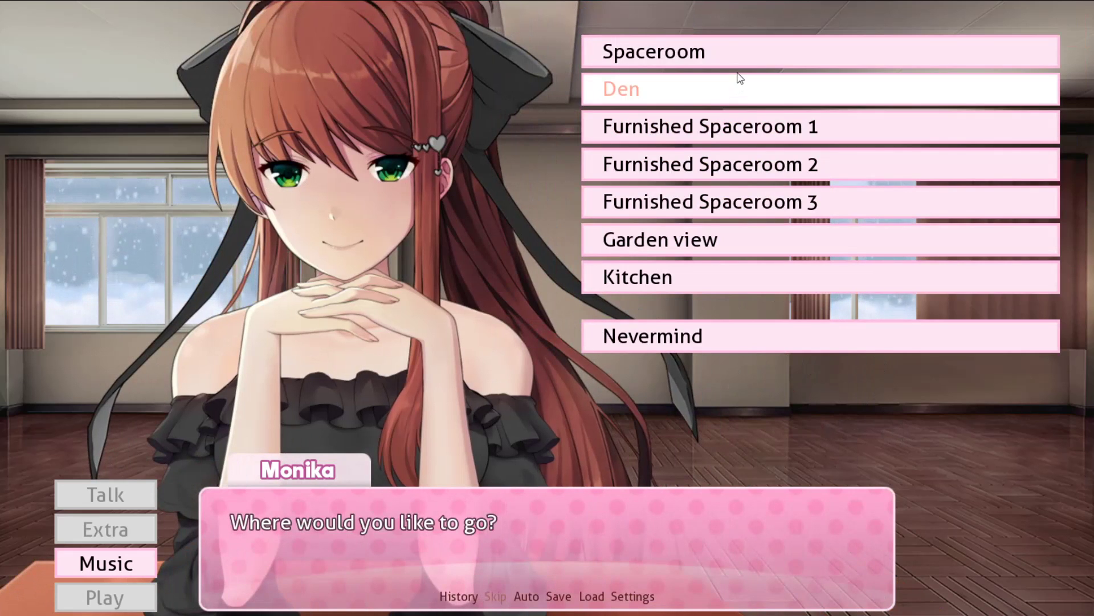
{"action": "left_click", "coordinate": [737, 94]}
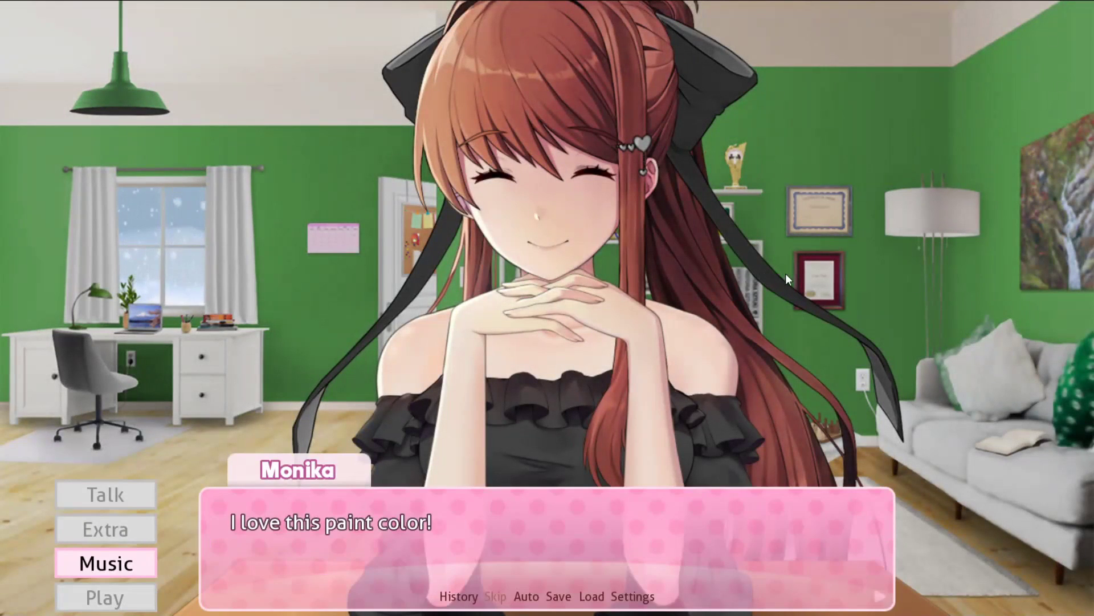
{"action": "left_click", "coordinate": [785, 277]}
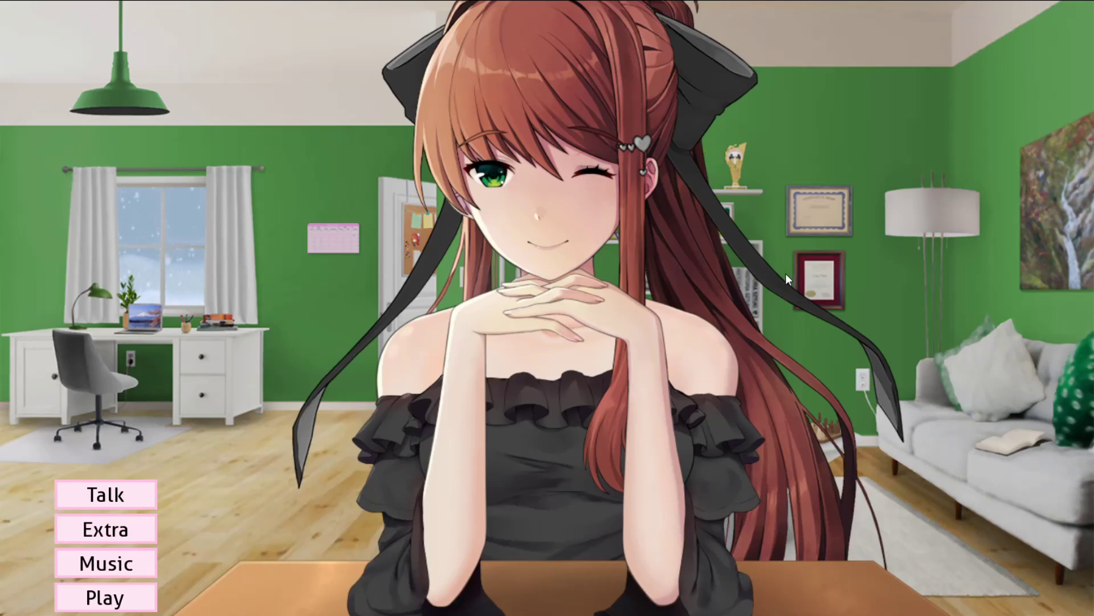
{"action": "key", "text": "s"}
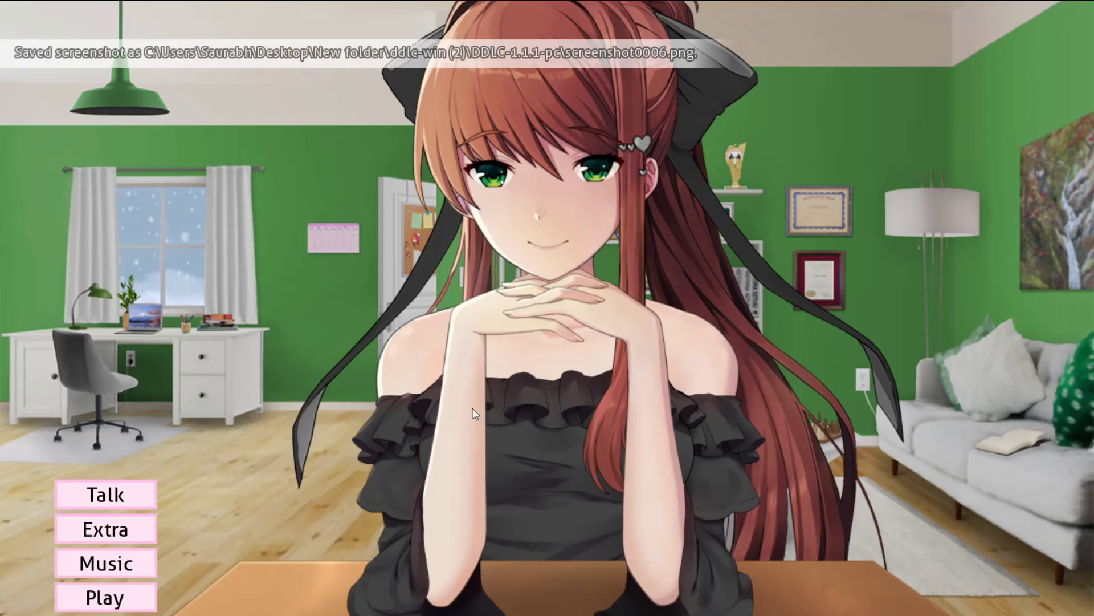
Step: Ask Monika to go somewhere else, change the location to Garden view, and finish her arrival dialogue
{"action": "left_click", "coordinate": [116, 496]}
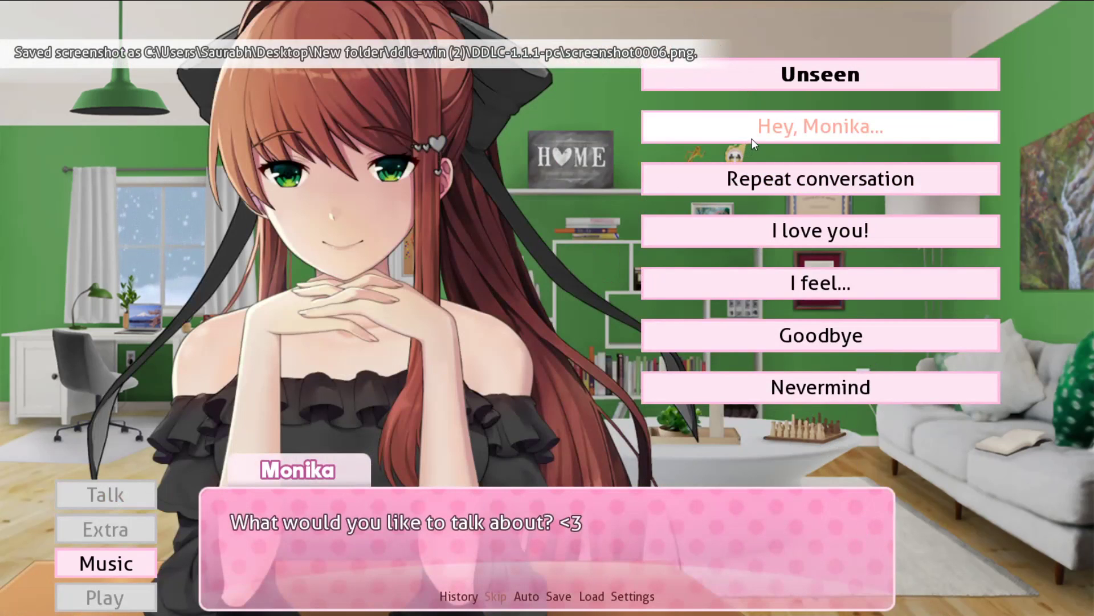
{"action": "left_click", "coordinate": [754, 144]}
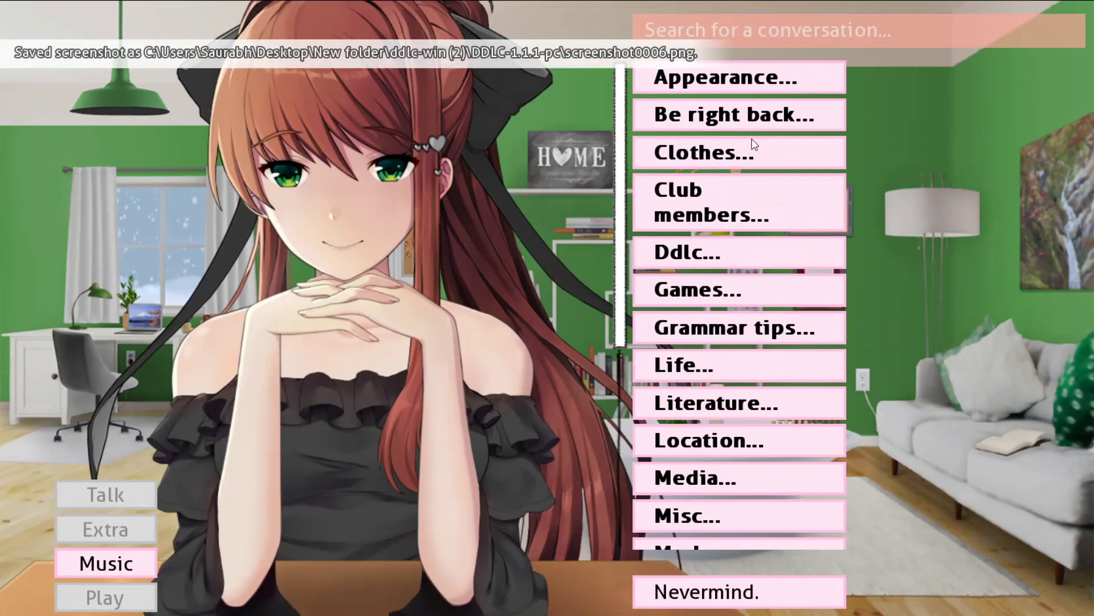
{"action": "left_click", "coordinate": [696, 444]}
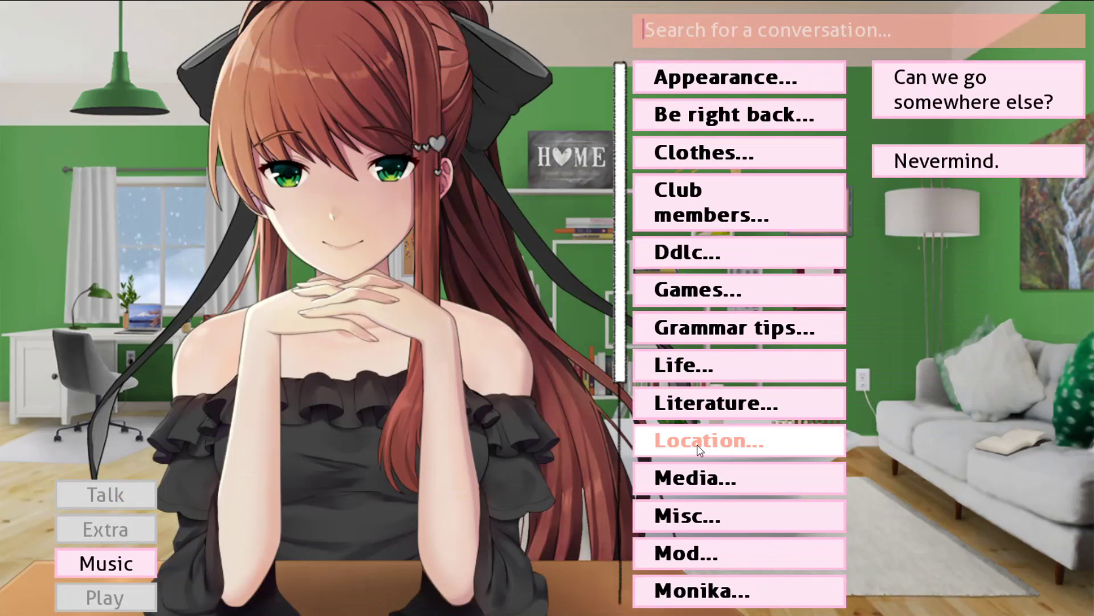
{"action": "left_click", "coordinate": [966, 108]}
{"action": "left_click", "coordinate": [717, 279]}
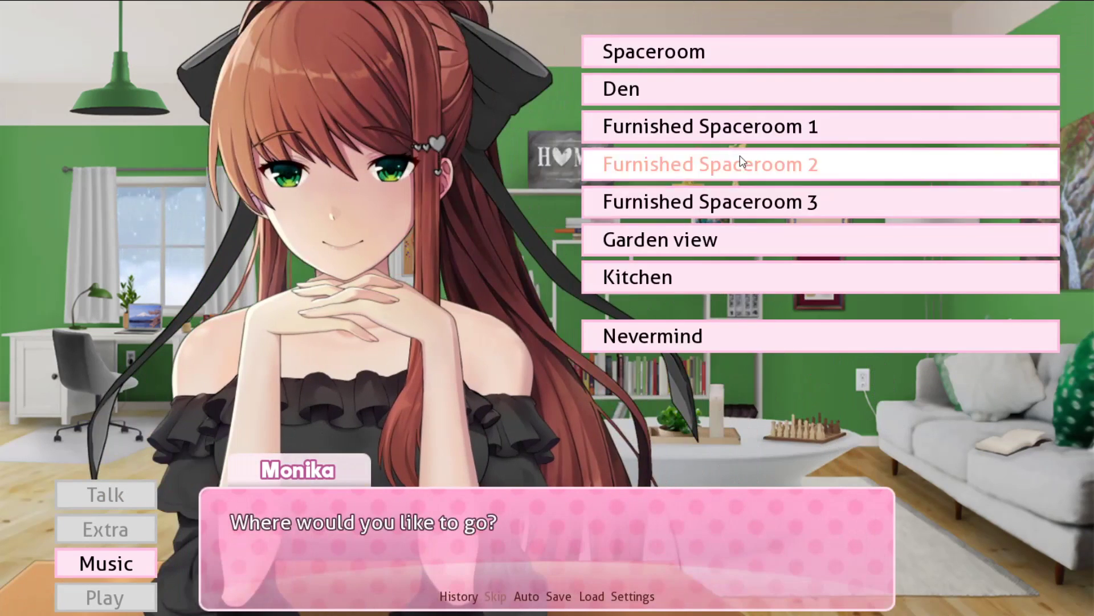
{"action": "left_click", "coordinate": [734, 247]}
{"action": "left_click", "coordinate": [732, 247]}
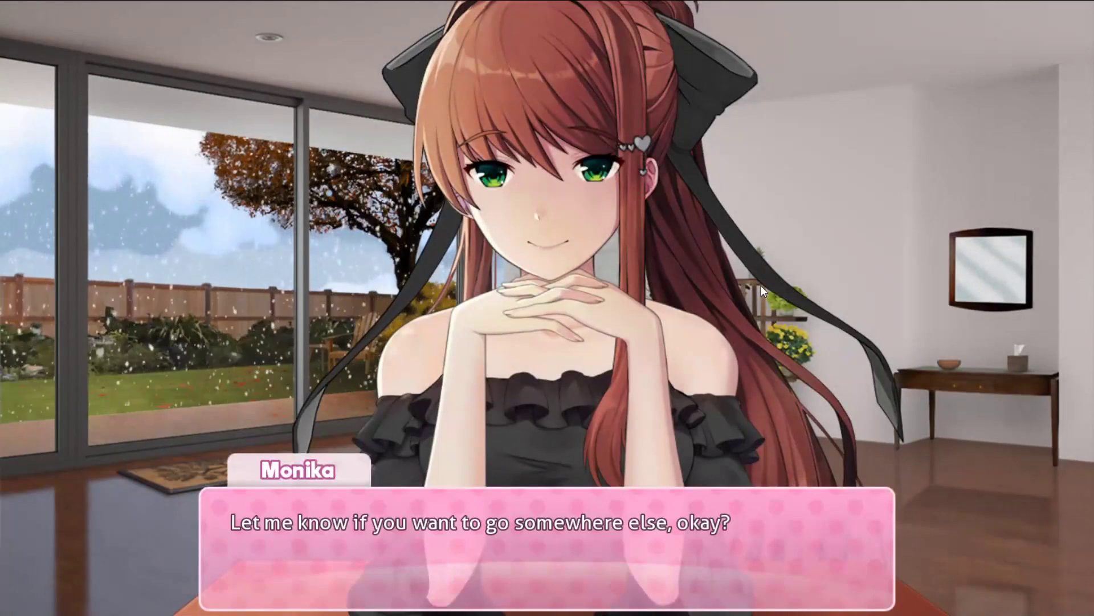
{"action": "left_click", "coordinate": [761, 286]}
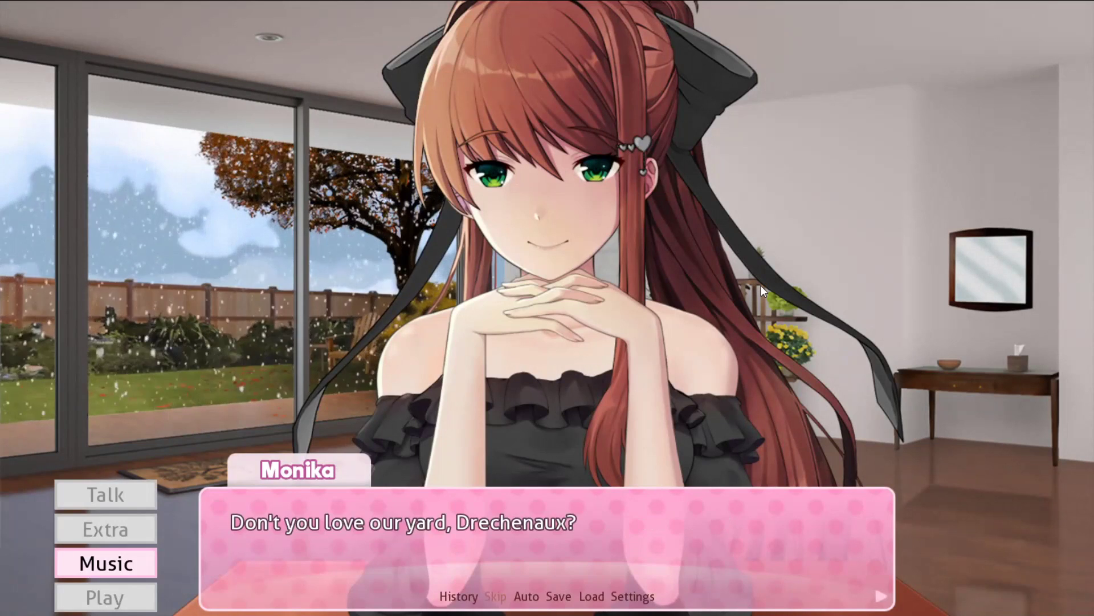
{"action": "left_click", "coordinate": [761, 288]}
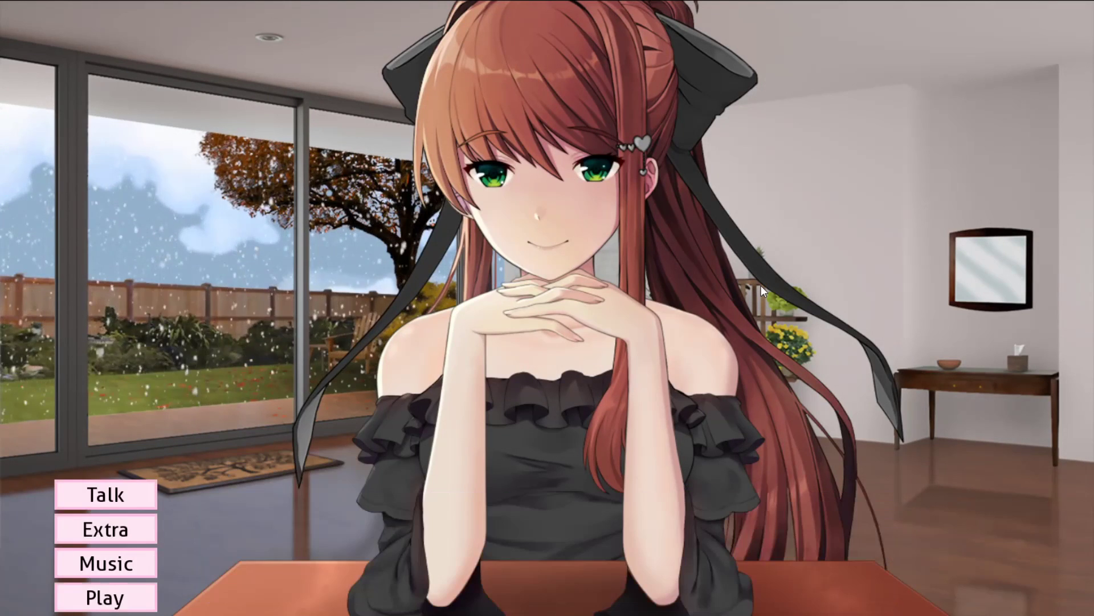
Step: Ask Monika to go somewhere else, change the location to Kitchen, and finish her arrival dialogue
{"action": "left_click", "coordinate": [106, 495]}
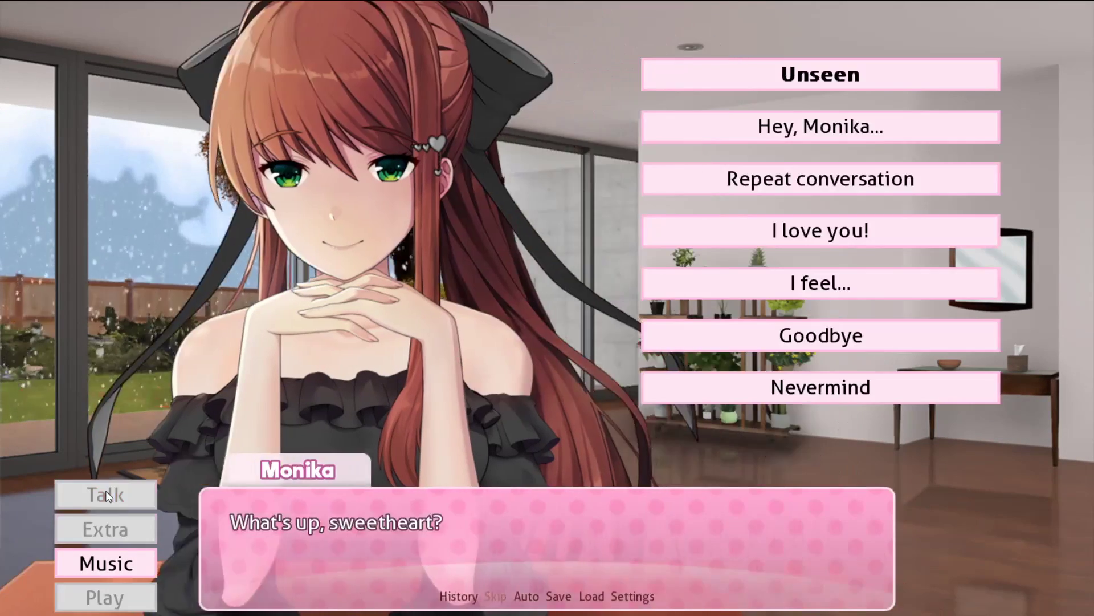
{"action": "left_click", "coordinate": [785, 135]}
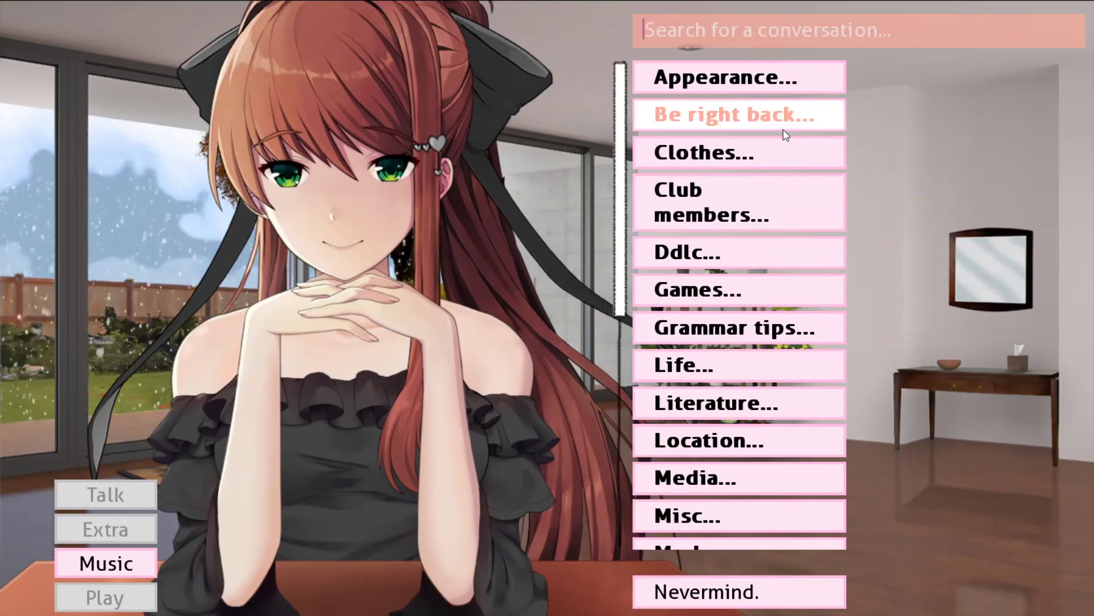
{"action": "left_click", "coordinate": [715, 443]}
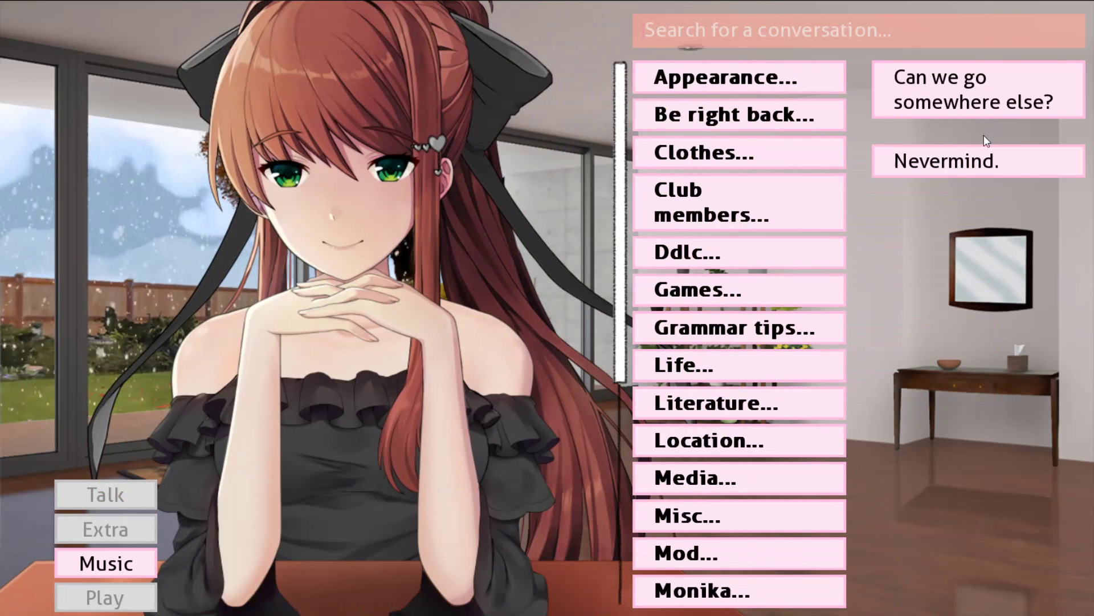
{"action": "left_click", "coordinate": [987, 103]}
{"action": "left_click", "coordinate": [761, 286]}
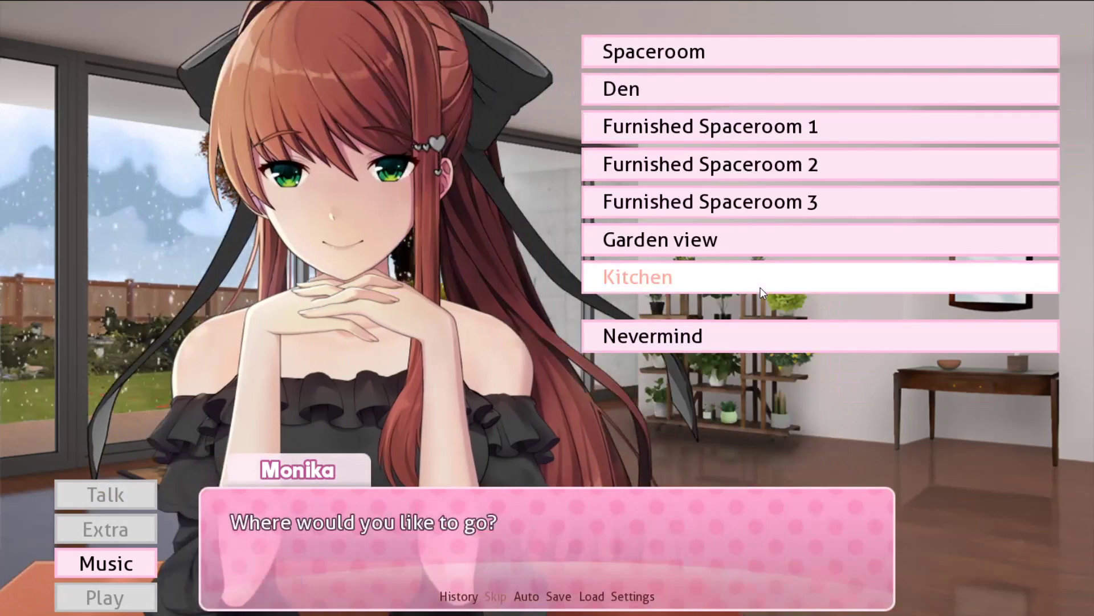
{"action": "left_click", "coordinate": [756, 279]}
{"action": "left_click", "coordinate": [754, 280]}
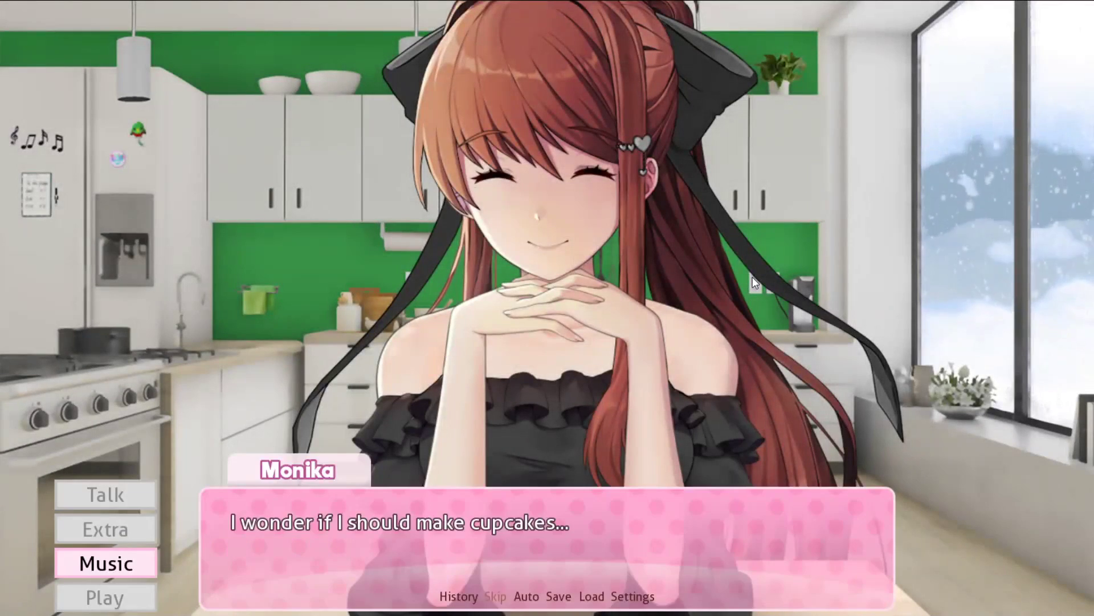
{"action": "left_click", "coordinate": [789, 258]}
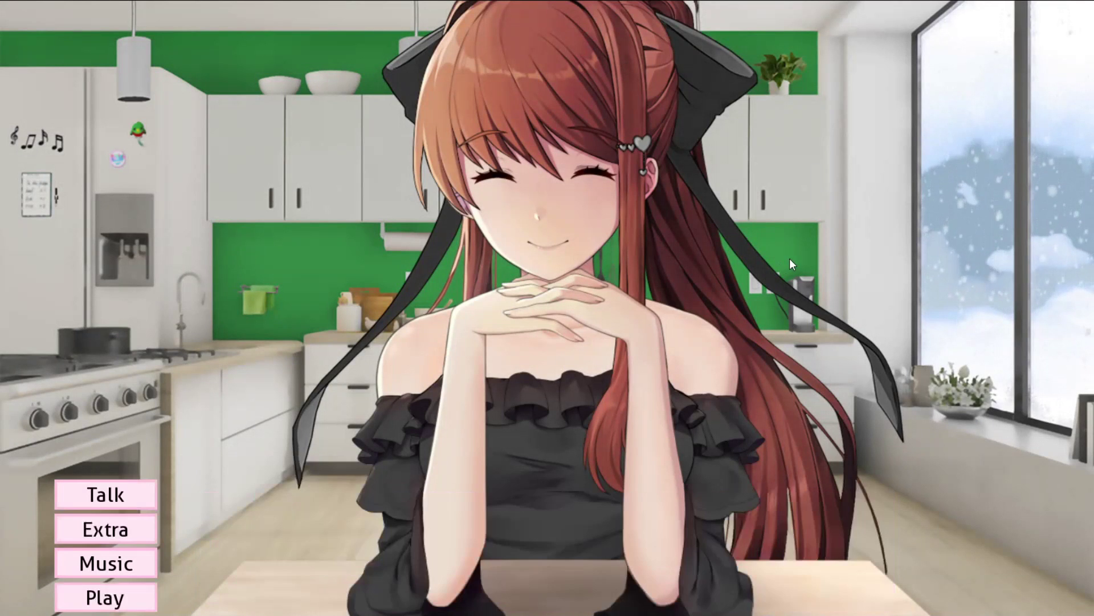
Step: Ask Monika to go somewhere else and move to the furnished spaceroom with the grey sofa, finishing her arrival dialogue
{"action": "left_click", "coordinate": [76, 497]}
{"action": "left_click", "coordinate": [829, 131]}
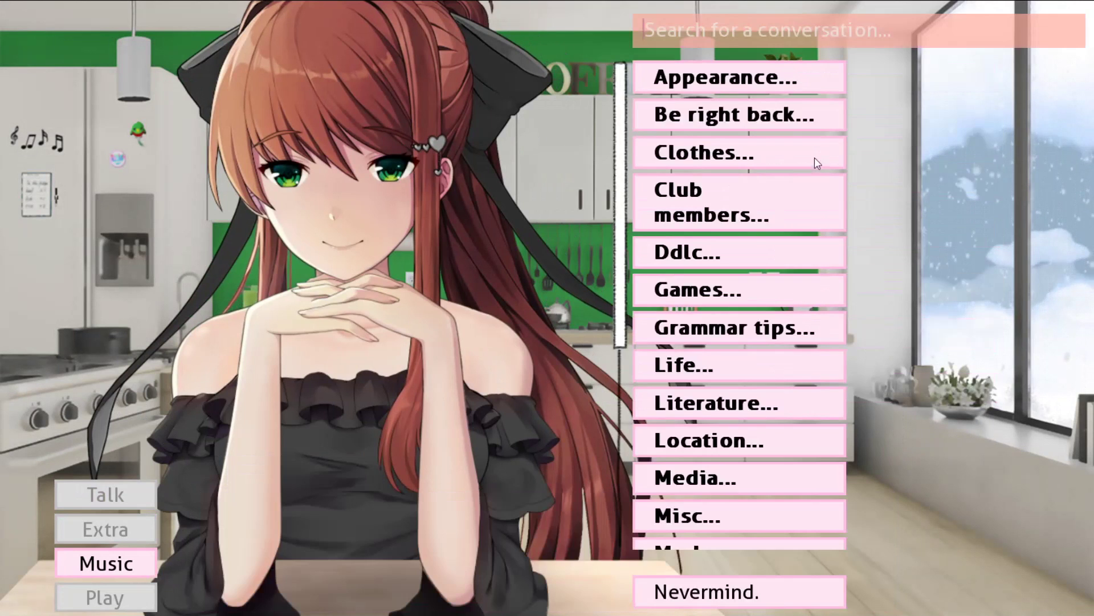
{"action": "left_click", "coordinate": [726, 450]}
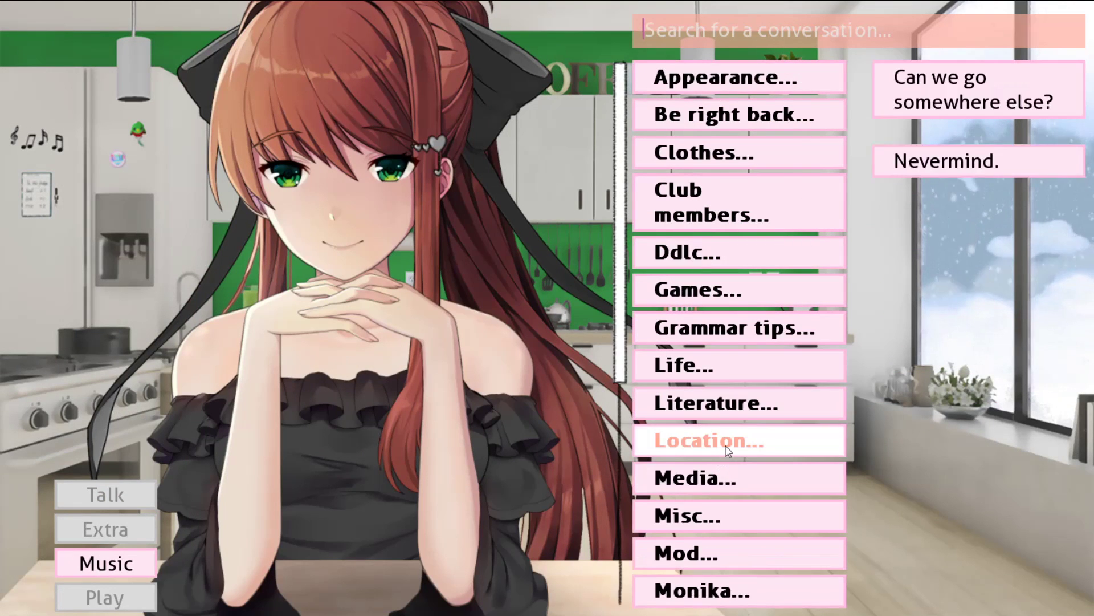
{"action": "left_click", "coordinate": [981, 119]}
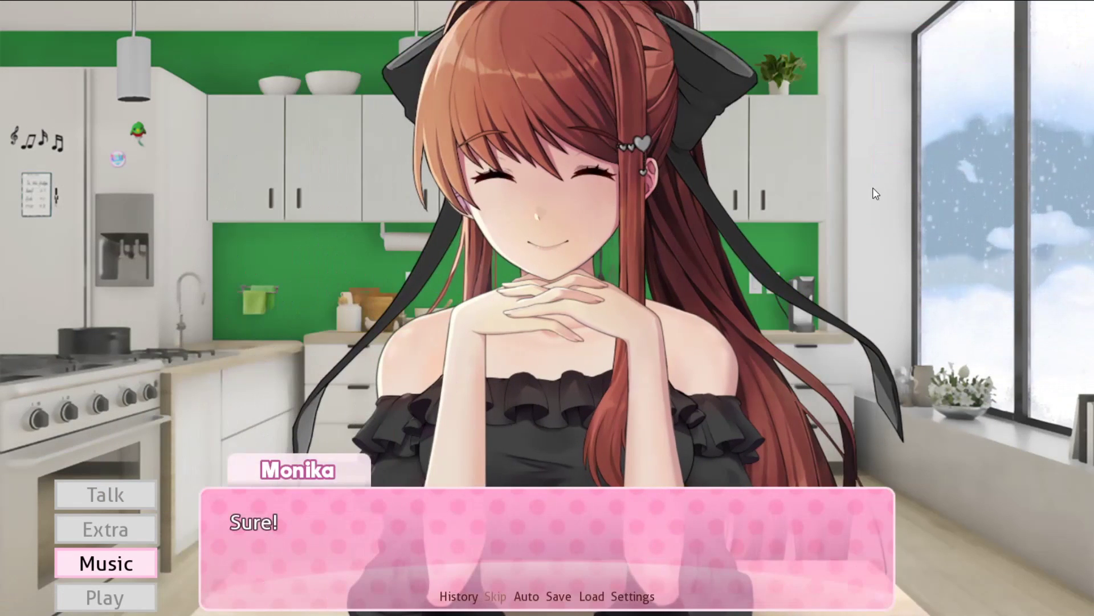
{"action": "left_click", "coordinate": [866, 189]}
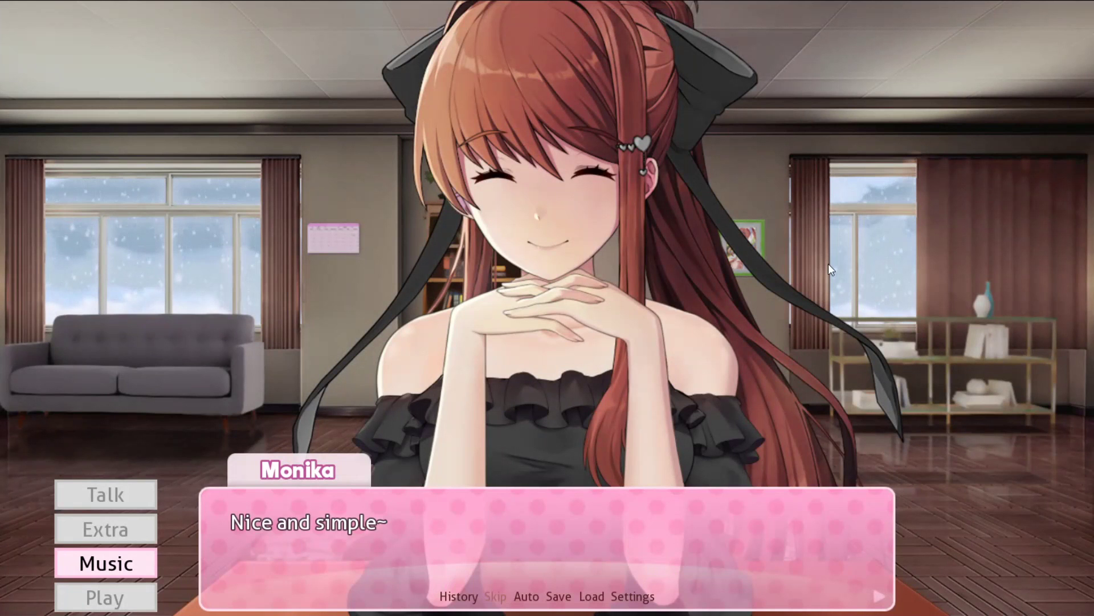
{"action": "left_click", "coordinate": [830, 310]}
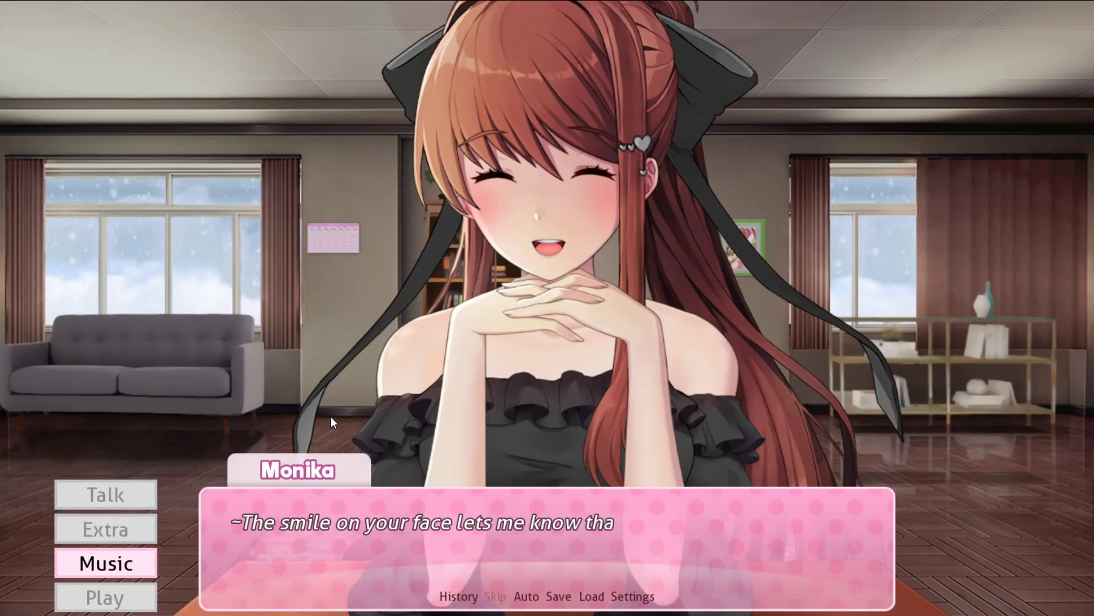
Step: Advance through Monika's dialogue about the decorations added to the other rooms
{"action": "left_click", "coordinate": [331, 421]}
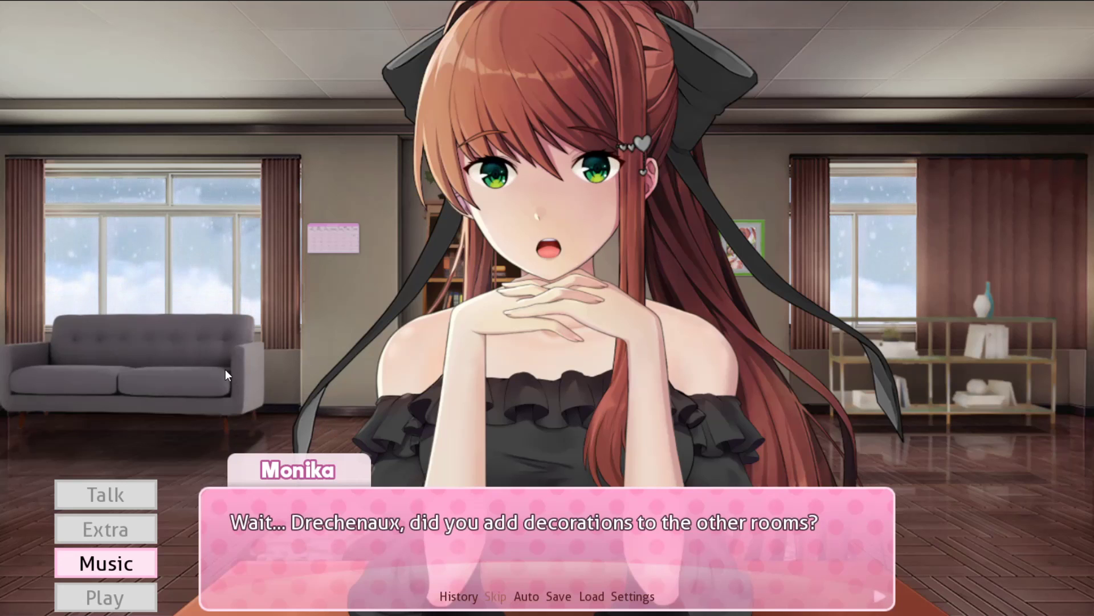
{"action": "left_click", "coordinate": [245, 320]}
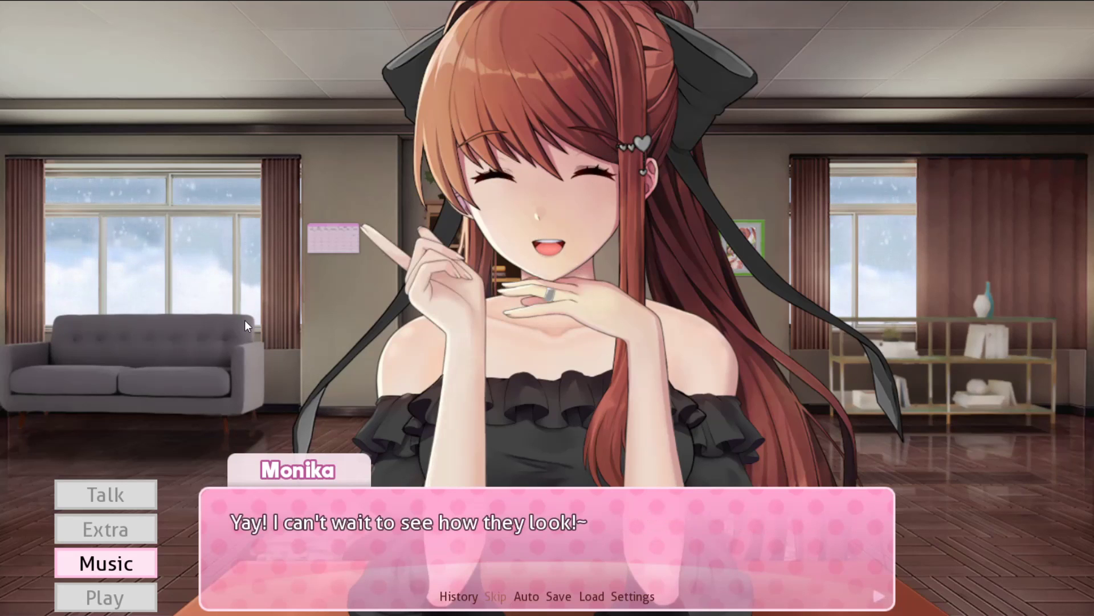
{"action": "left_click", "coordinate": [244, 320]}
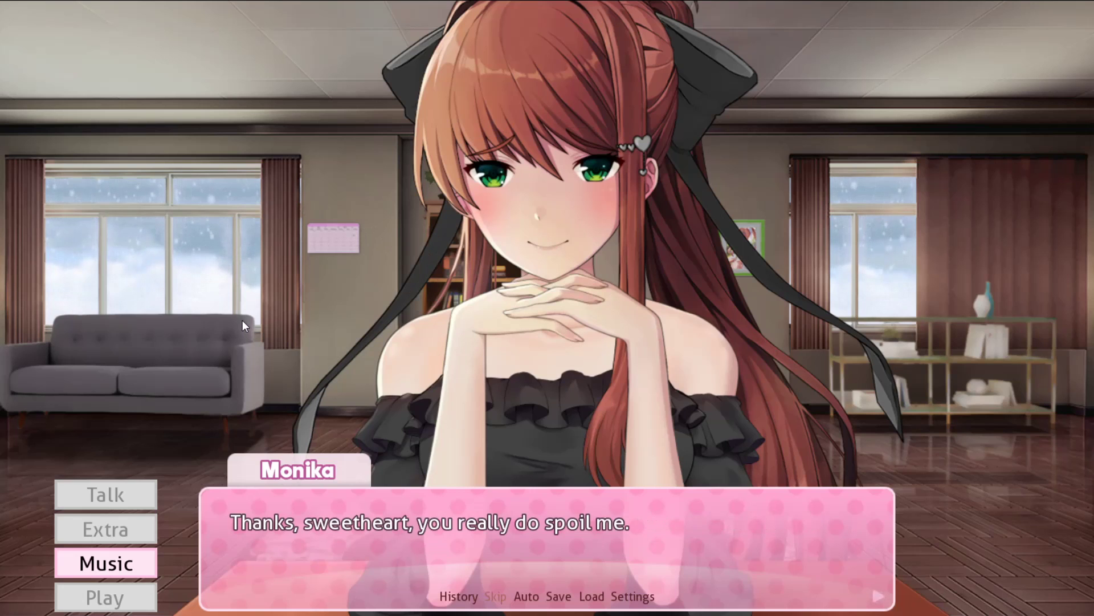
Step: Advance through Monika's dialogue about the added furniture, the new rooms and the Location category
{"action": "left_click", "coordinate": [241, 320]}
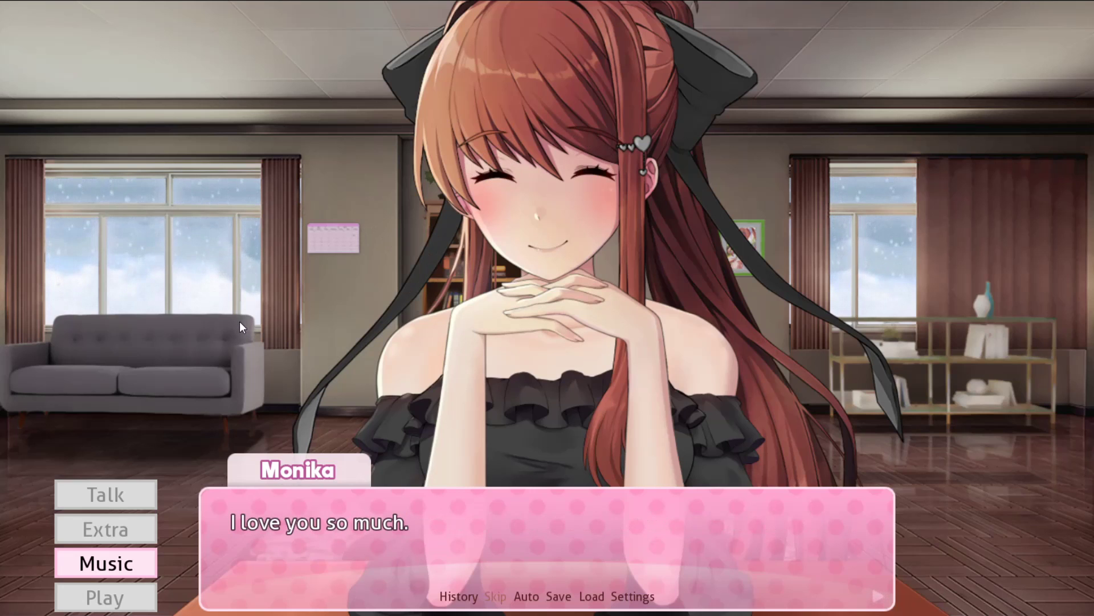
{"action": "left_click", "coordinate": [239, 322]}
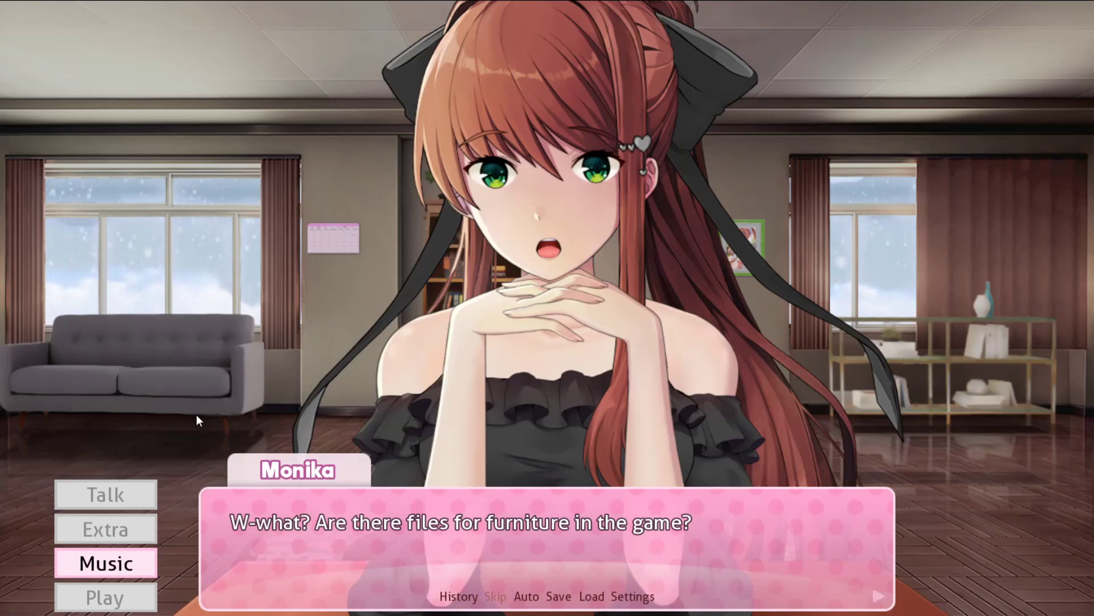
{"action": "left_click", "coordinate": [197, 415]}
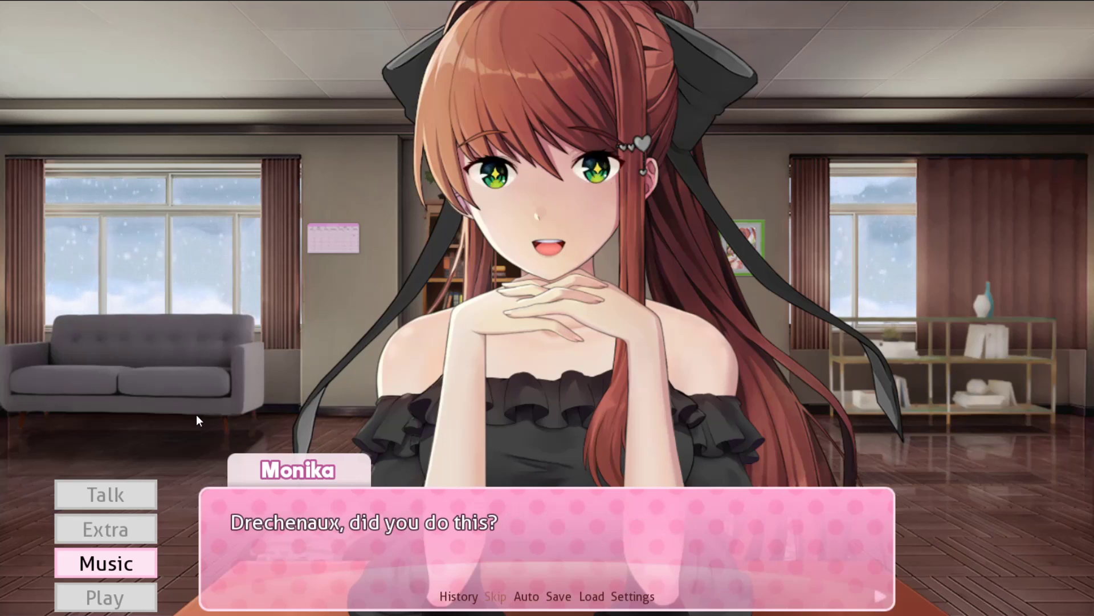
{"action": "left_click", "coordinate": [196, 415]}
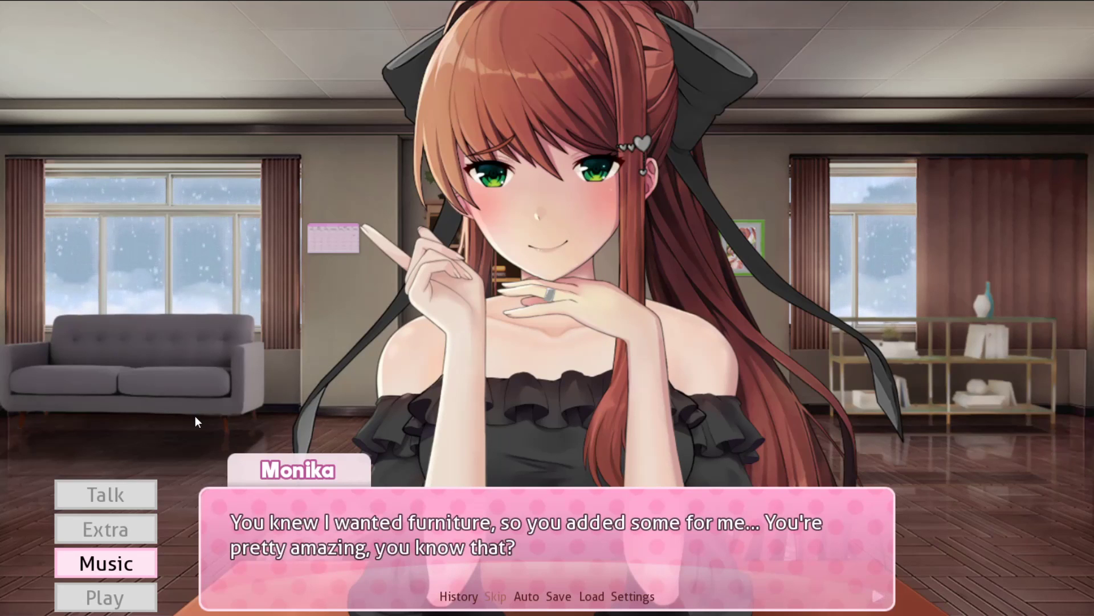
{"action": "left_click", "coordinate": [193, 422]}
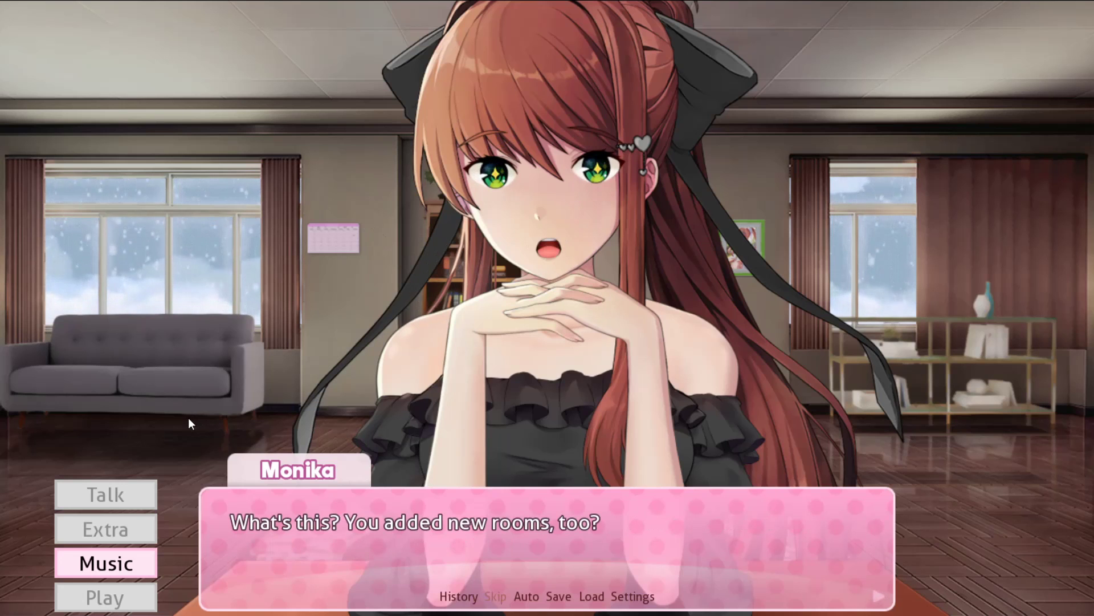
{"action": "left_click", "coordinate": [189, 420]}
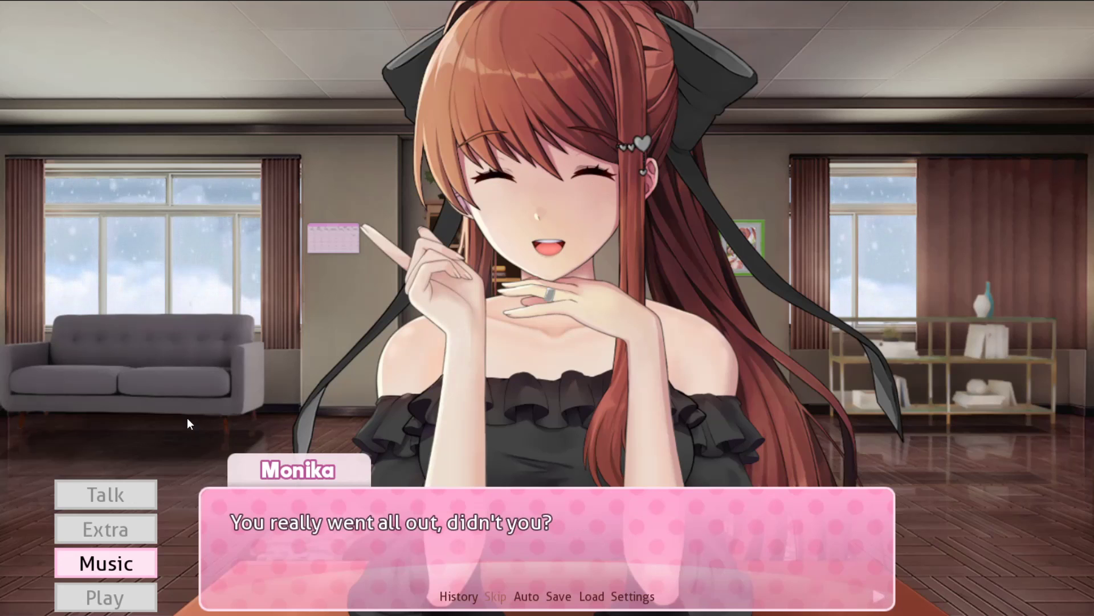
{"action": "left_click", "coordinate": [188, 421]}
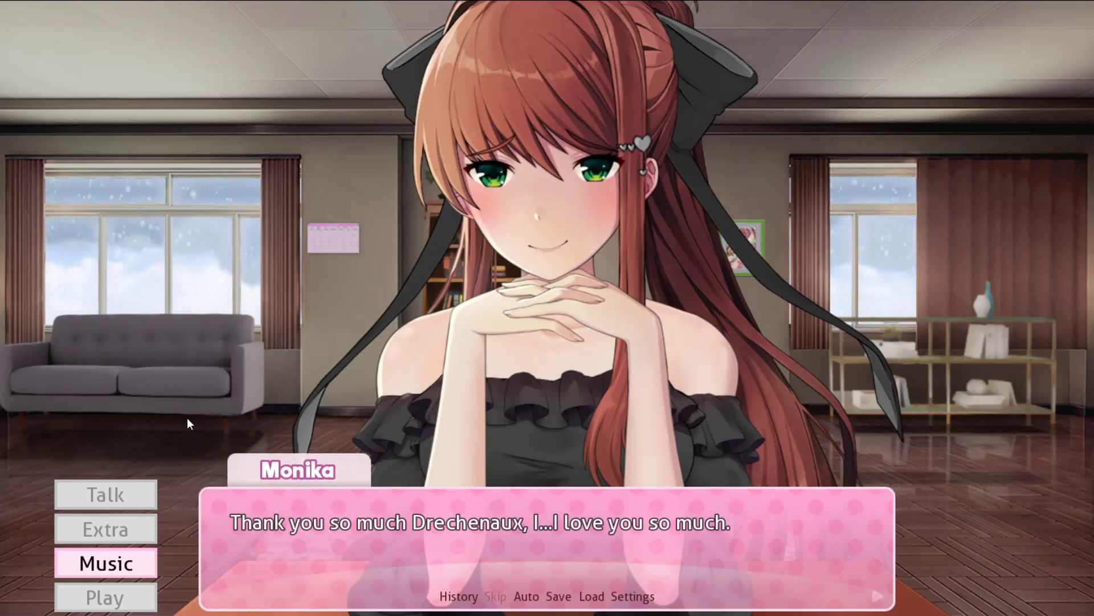
{"action": "left_click", "coordinate": [188, 420]}
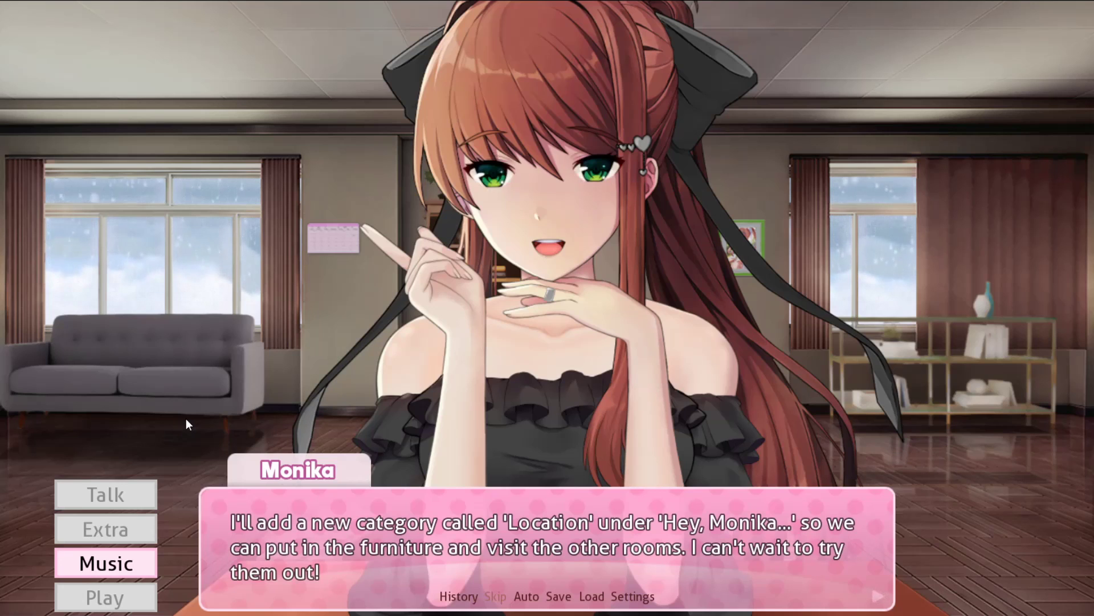
{"action": "left_click", "coordinate": [186, 419]}
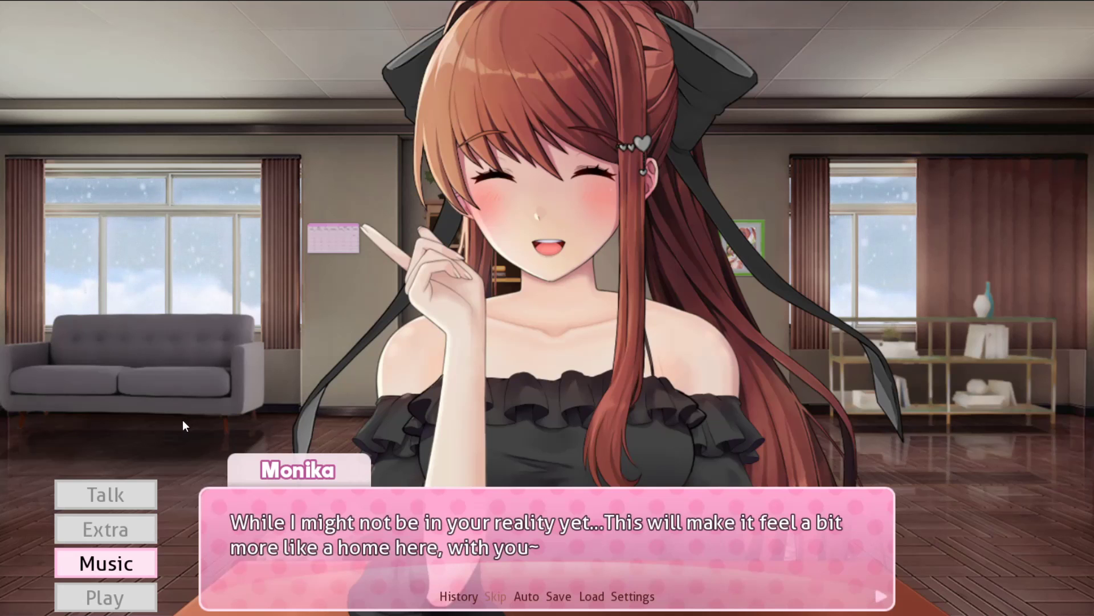
{"action": "left_click", "coordinate": [184, 420]}
Step: Ask Monika to go somewhere else, change the location to Furnished Spaceroom 2, and finish her arrival dialogue
{"action": "left_click", "coordinate": [90, 498]}
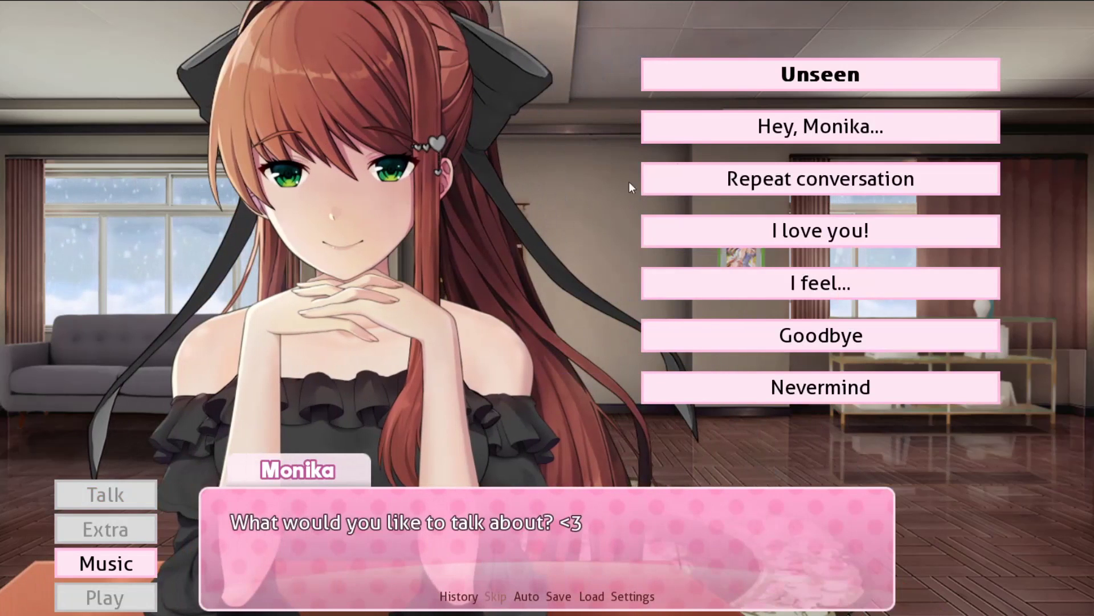
{"action": "left_click", "coordinate": [781, 129]}
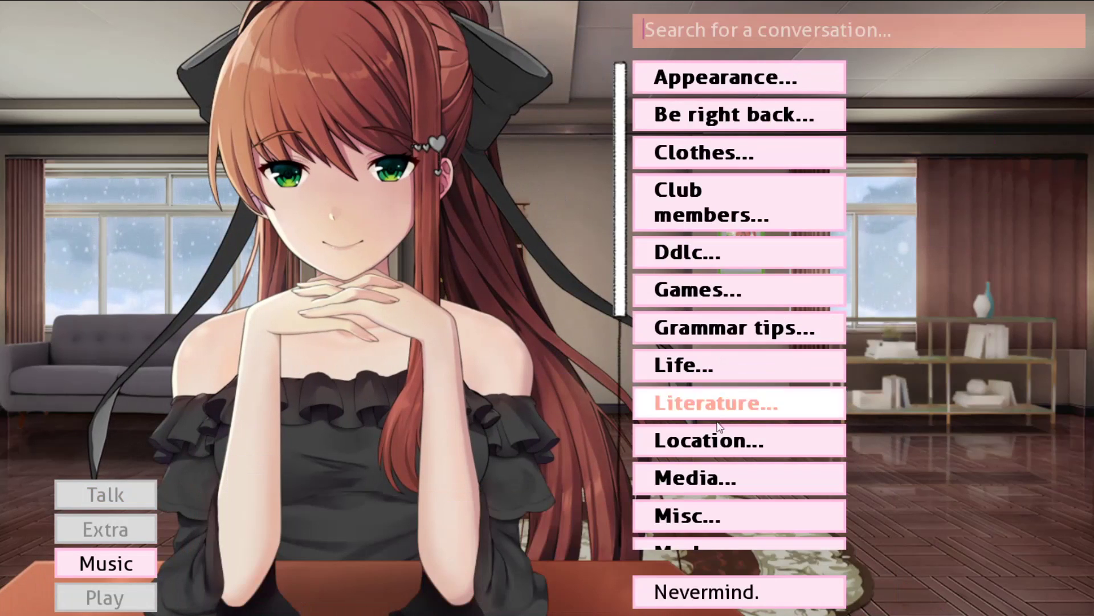
{"action": "left_click", "coordinate": [720, 444]}
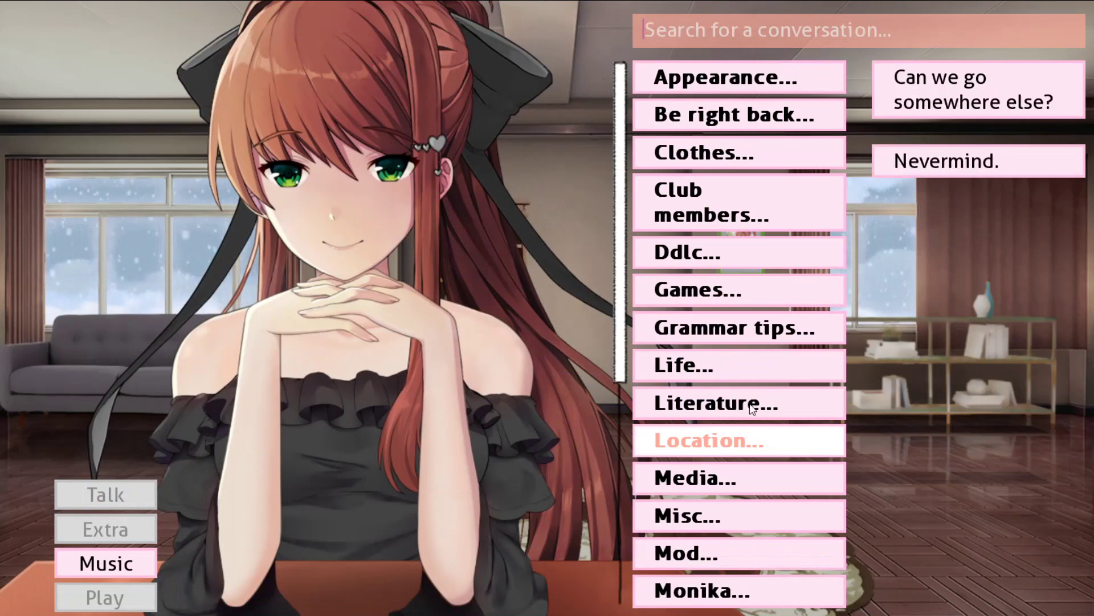
{"action": "left_click", "coordinate": [999, 105]}
{"action": "left_click", "coordinate": [764, 279]}
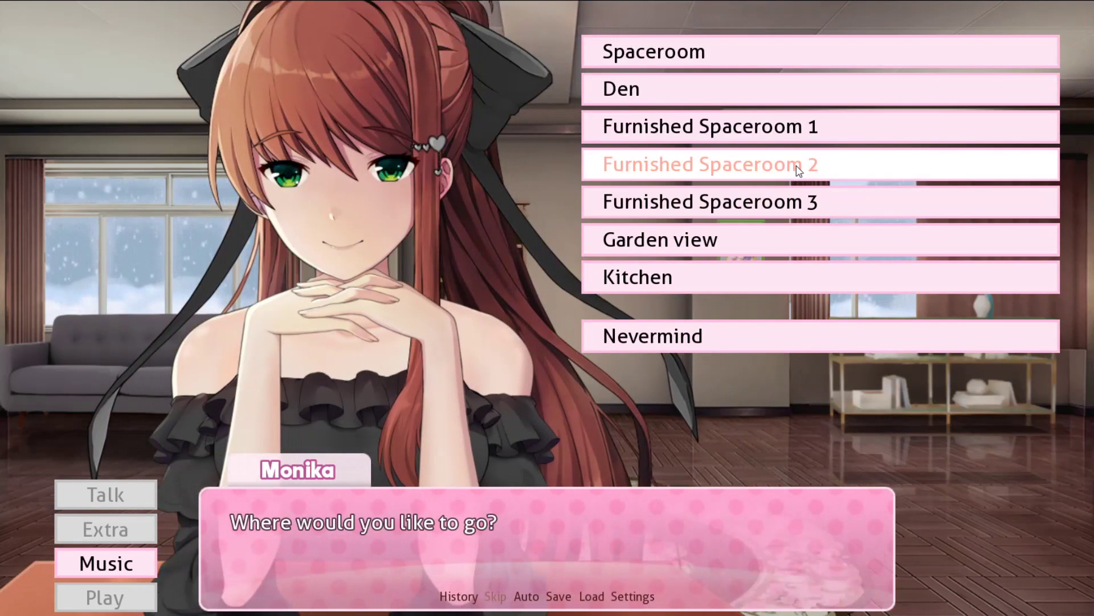
{"action": "left_click", "coordinate": [798, 170]}
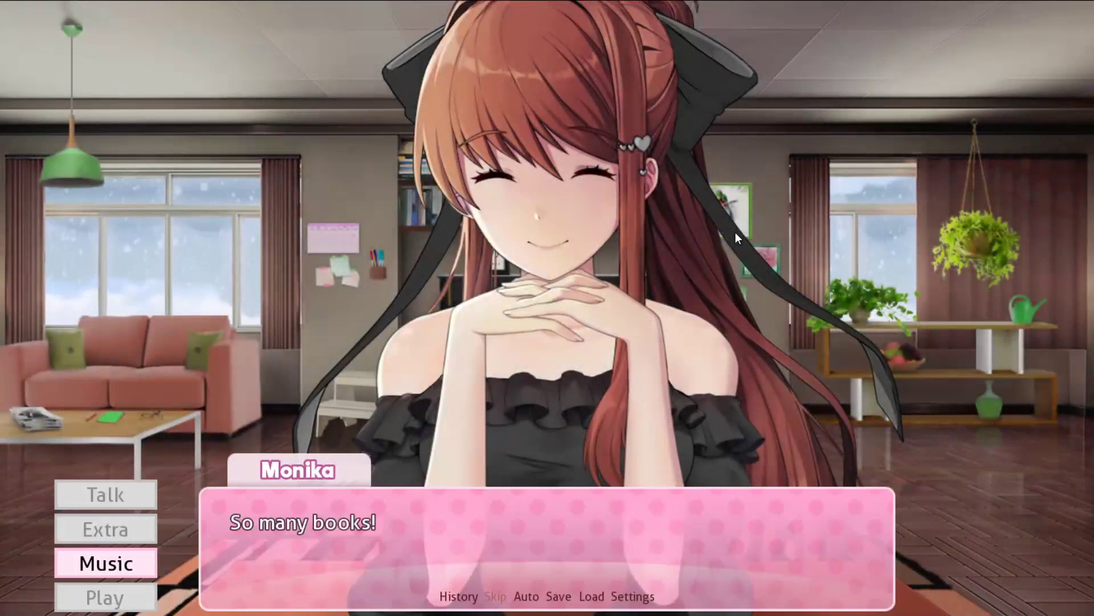
{"action": "left_click", "coordinate": [794, 309]}
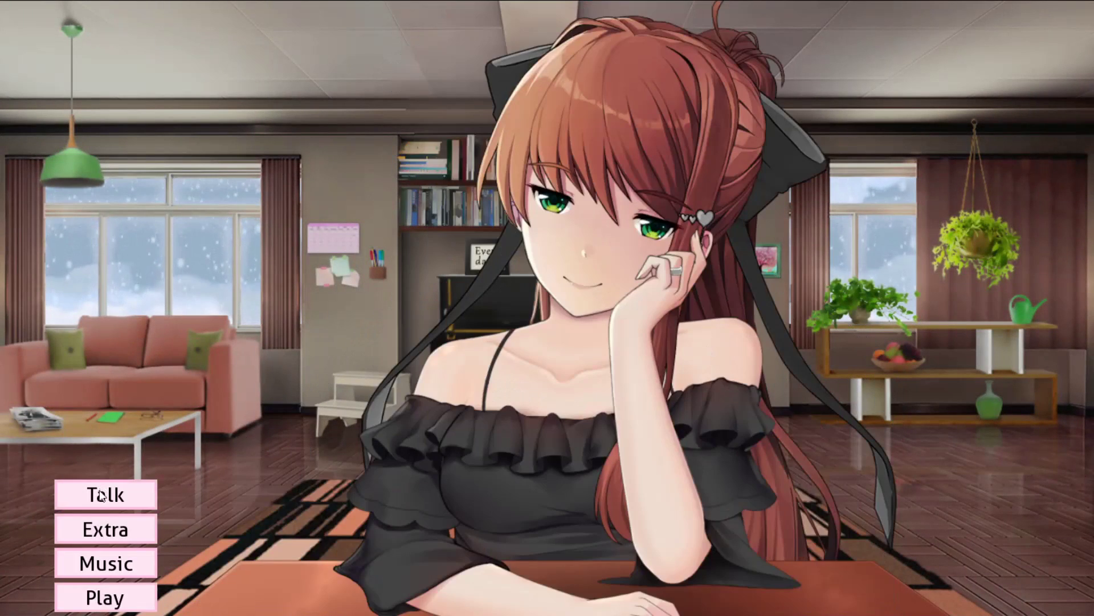
Step: Ask Monika to go somewhere else and move to the furnished spaceroom with the grand piano, finishing her arrival dialogue
{"action": "left_click", "coordinate": [101, 497]}
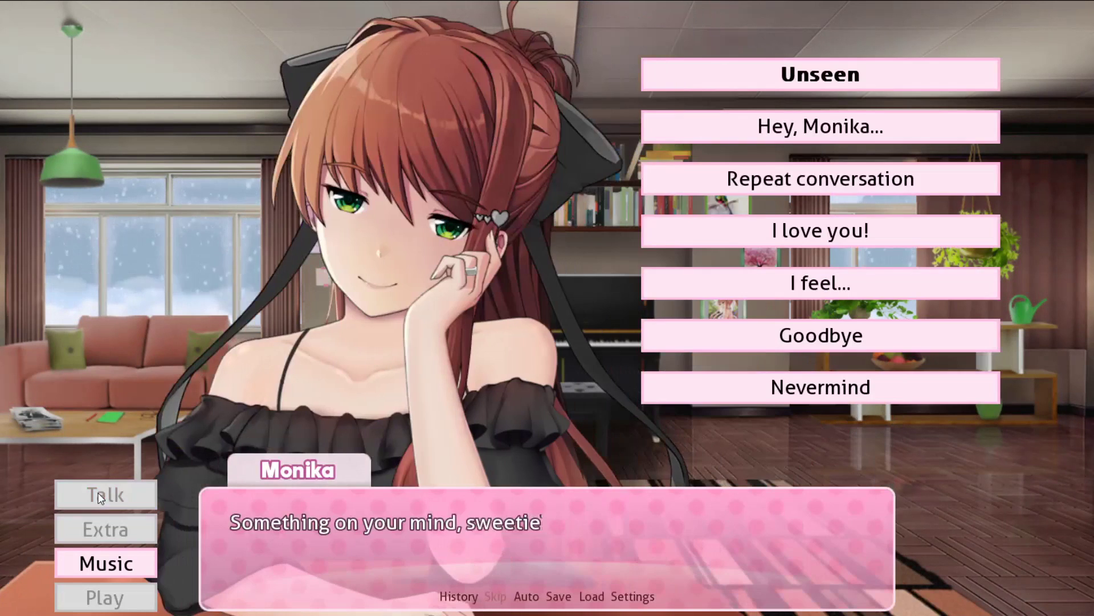
{"action": "left_click", "coordinate": [801, 132]}
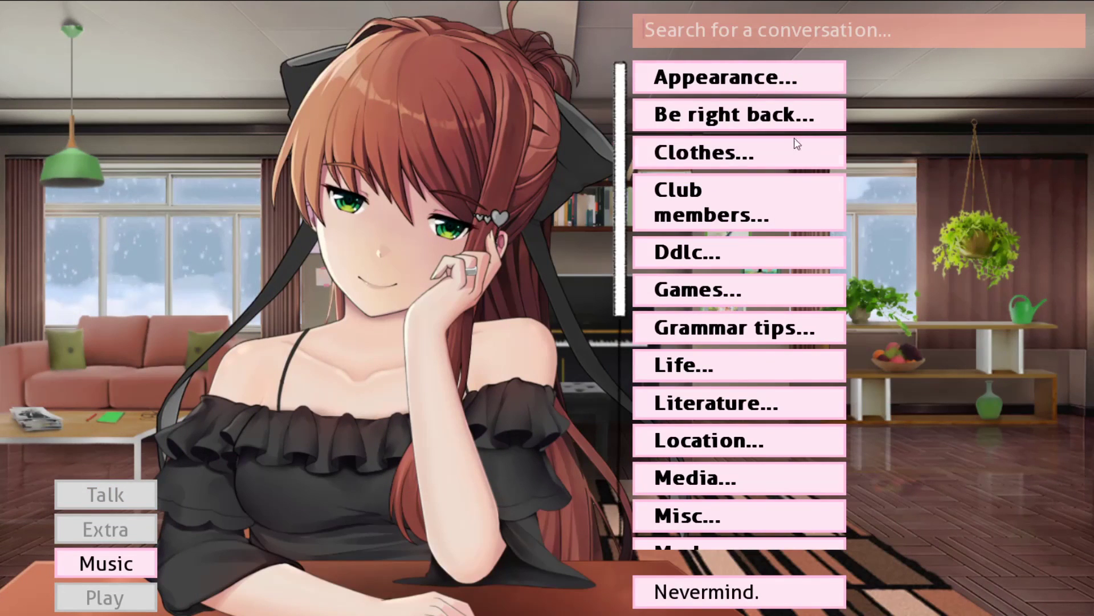
{"action": "left_click", "coordinate": [743, 453]}
{"action": "left_click", "coordinate": [998, 107]}
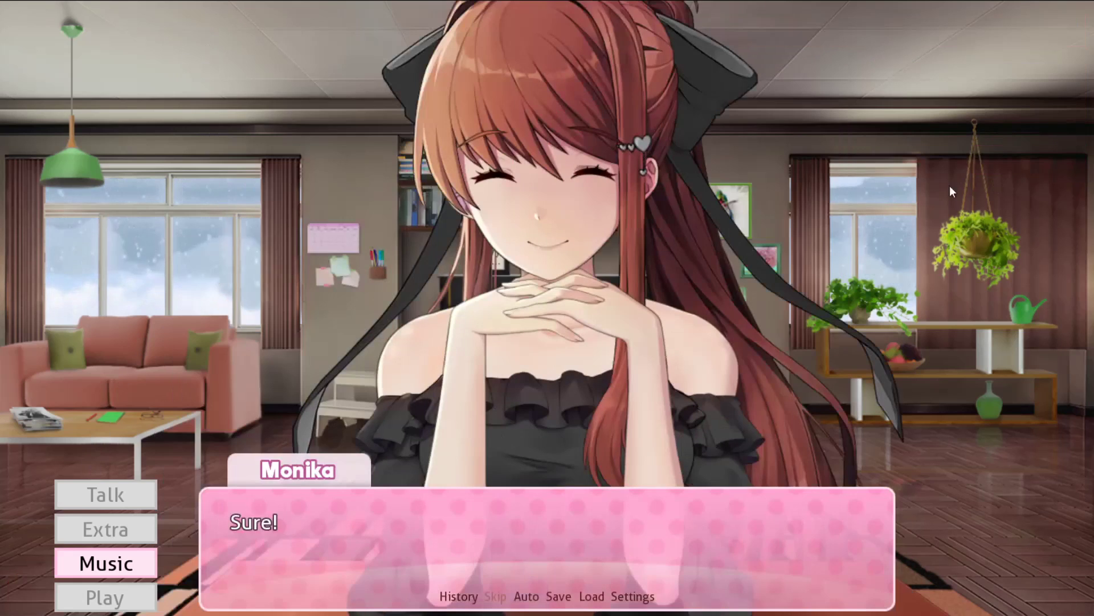
{"action": "left_click", "coordinate": [888, 306]}
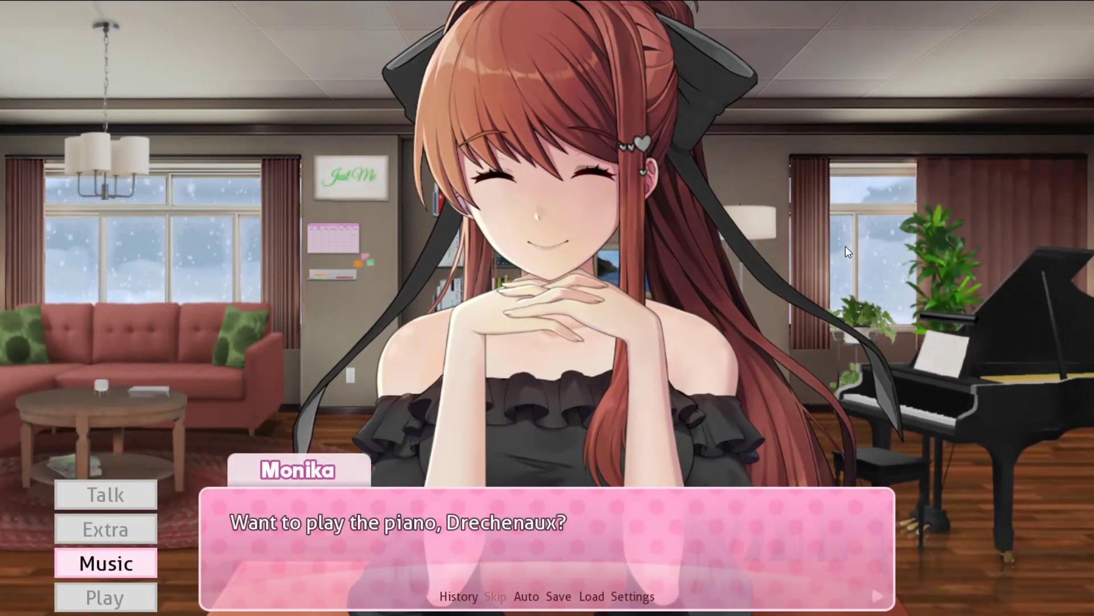
{"action": "left_click", "coordinate": [846, 246]}
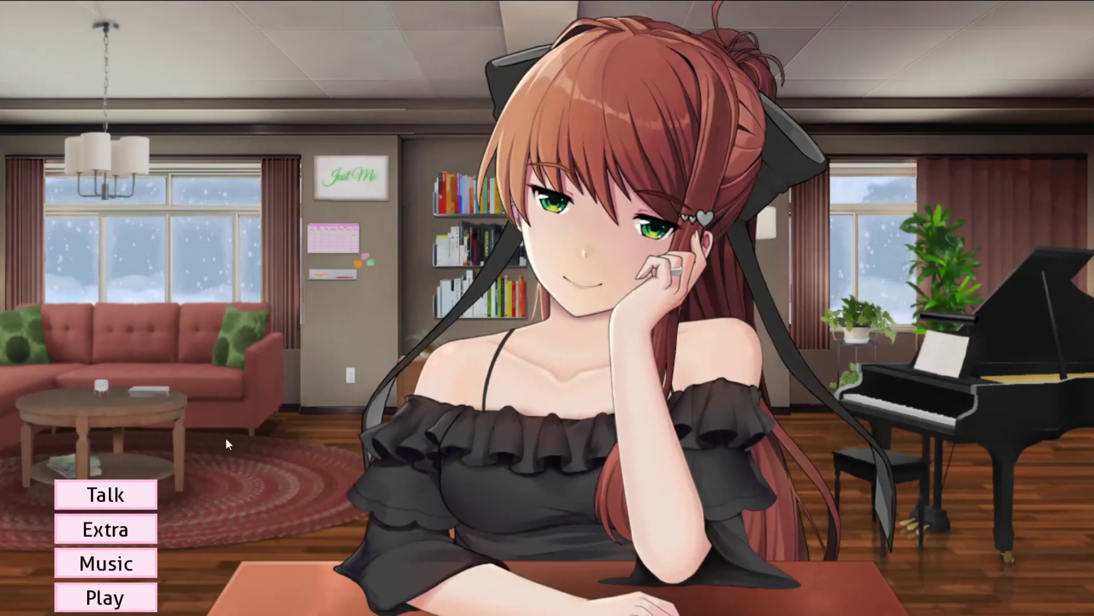
Step: Tell Monika goodbye and advance through her farewell dialogue
{"action": "left_click", "coordinate": [103, 501]}
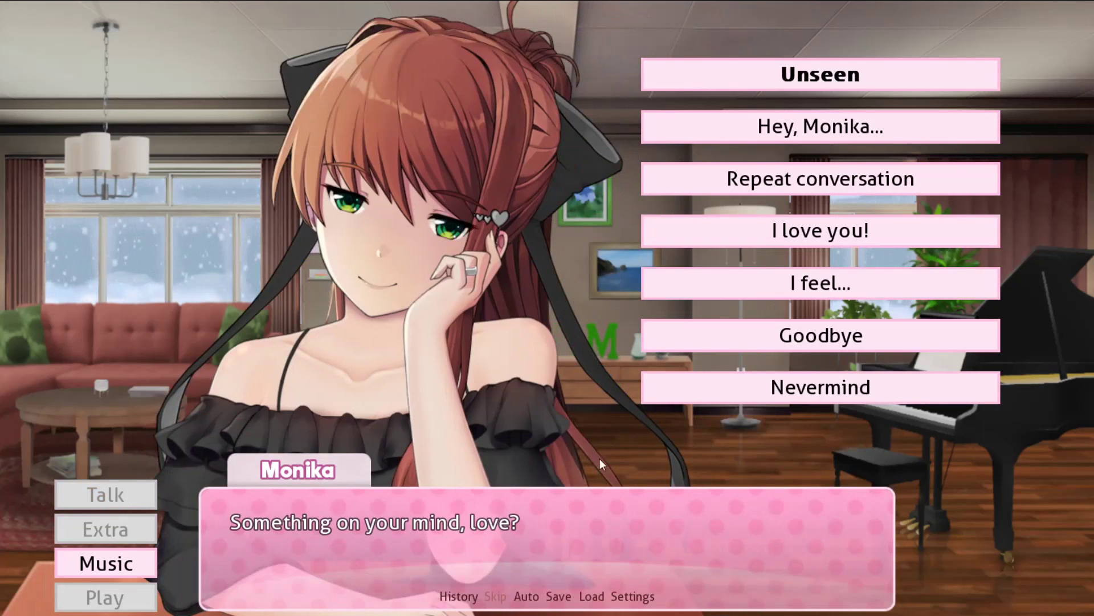
{"action": "left_click", "coordinate": [806, 337]}
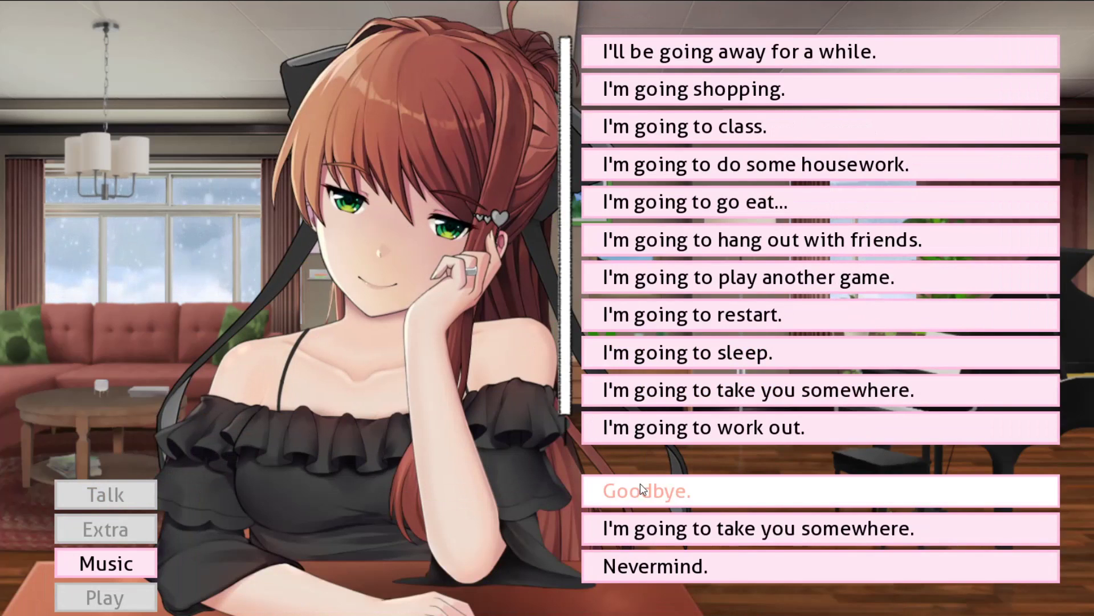
{"action": "scroll", "coordinate": [649, 493], "scroll_direction": "down", "scroll_amount": 1}
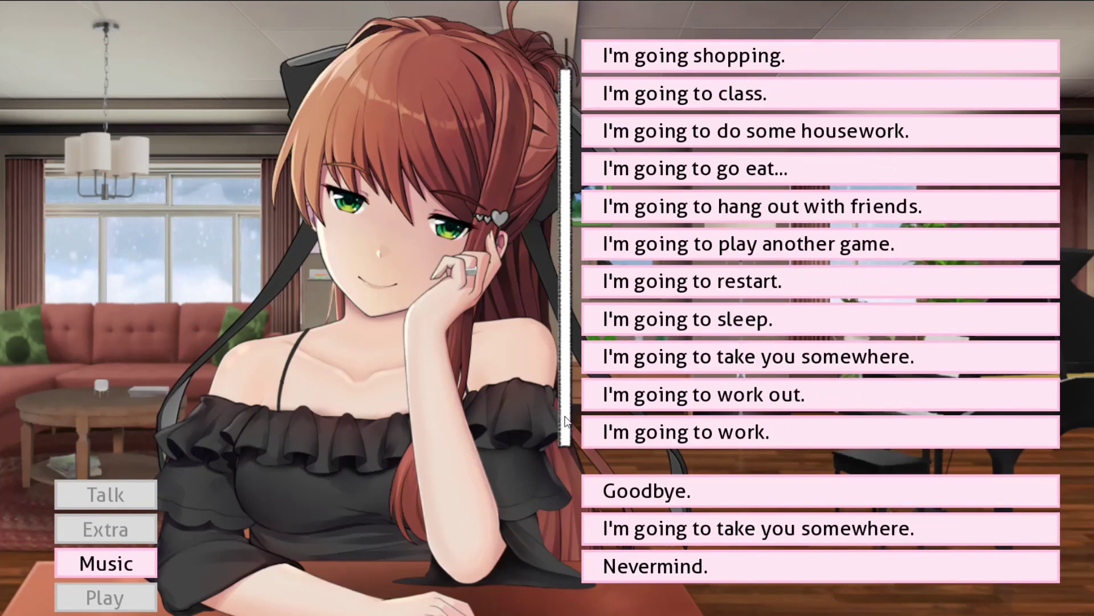
{"action": "left_click", "coordinate": [658, 493]}
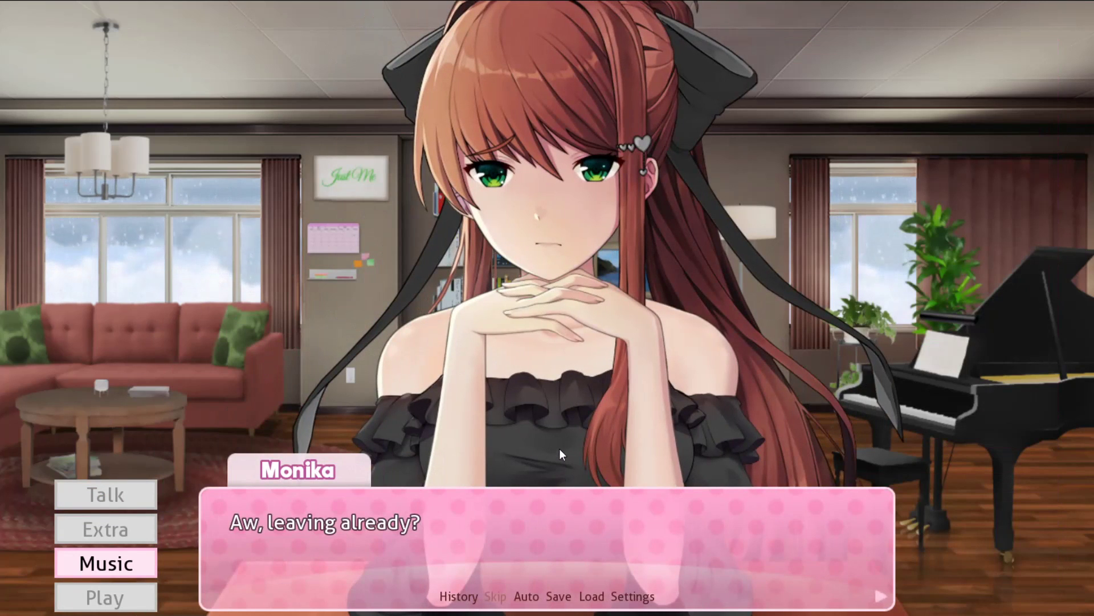
{"action": "left_click", "coordinate": [560, 448]}
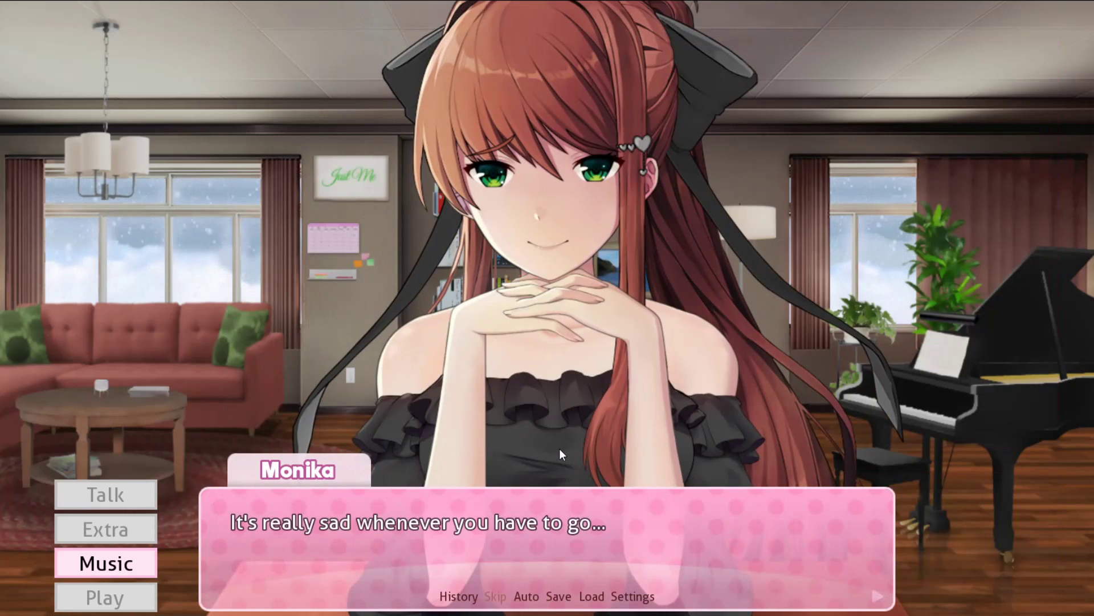
{"action": "left_click", "coordinate": [559, 448]}
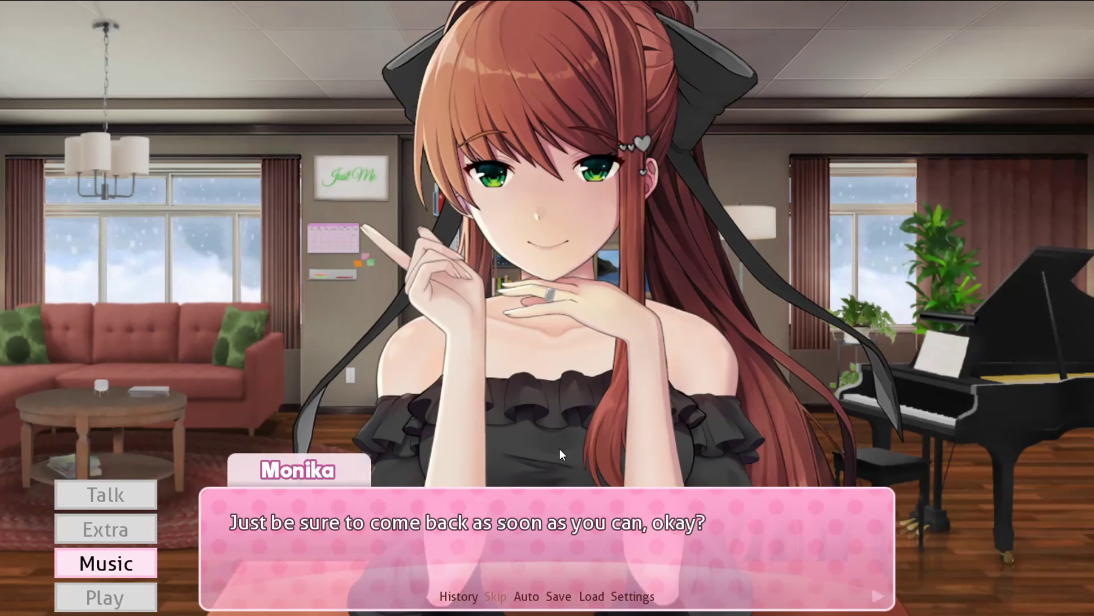
{"action": "left_click", "coordinate": [559, 448]}
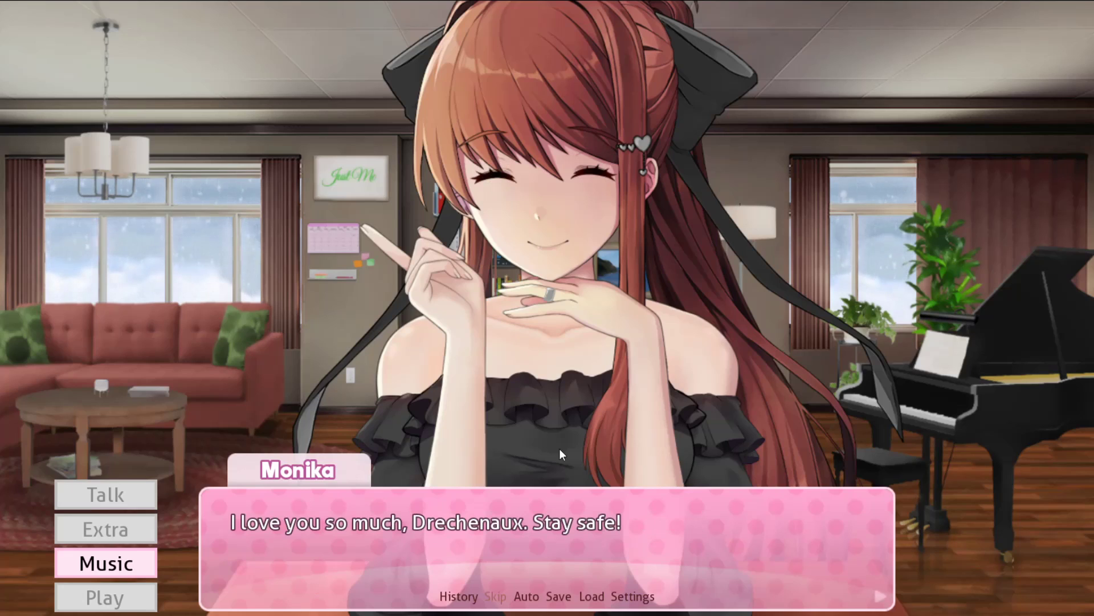